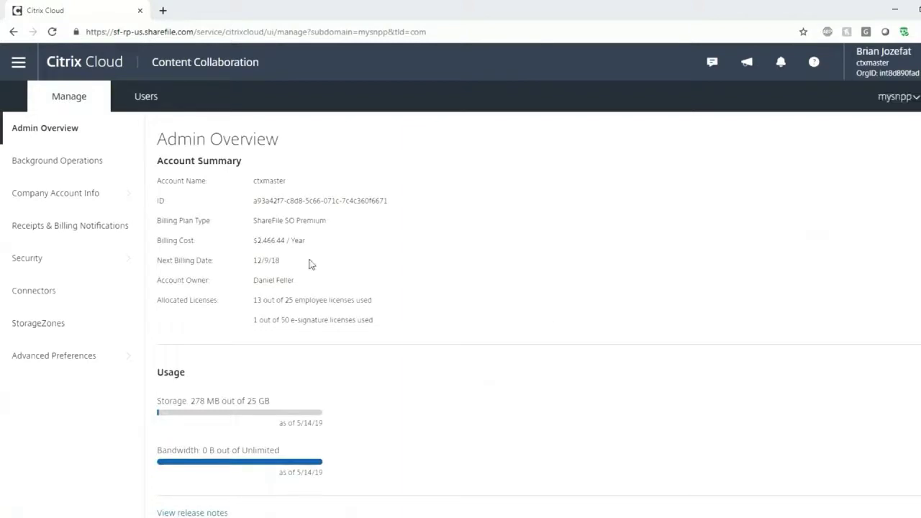
Review the employee list (13 of 25 licences used), then start a new employee from Manage Users Home
left_click(144, 95)
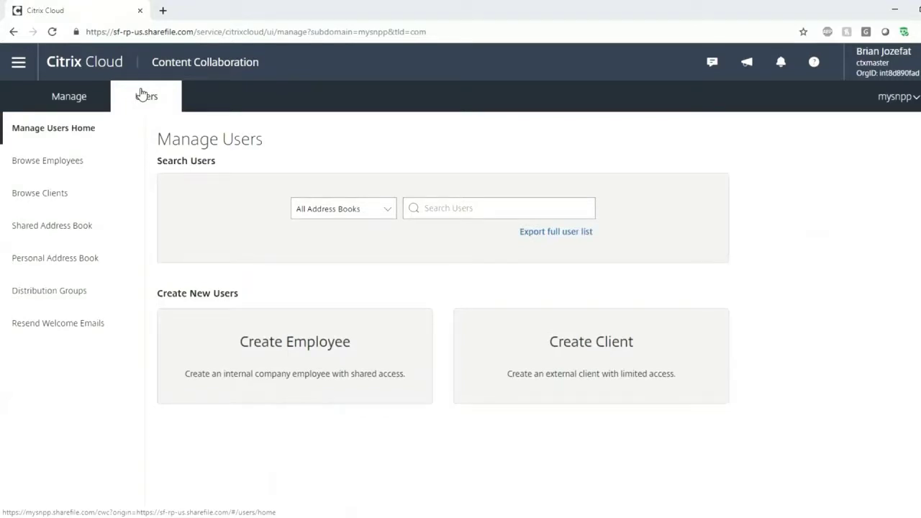
left_click(67, 165)
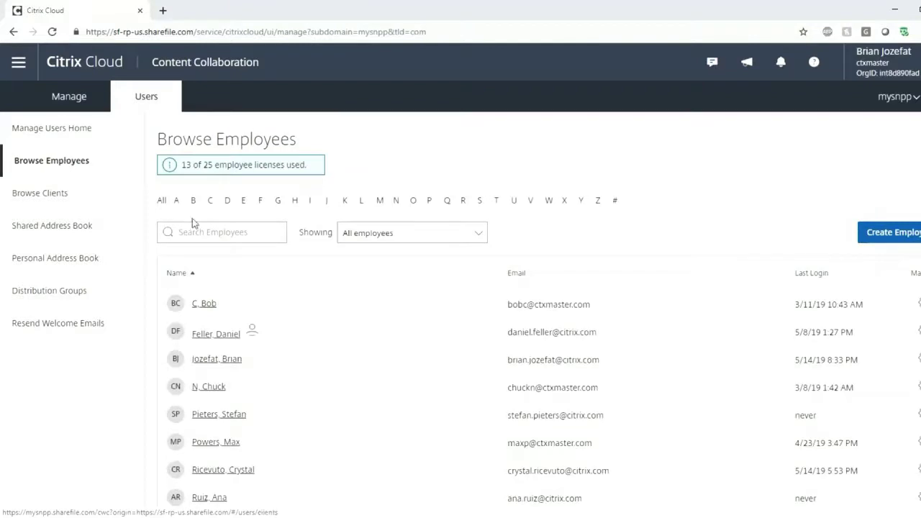
scroll(237, 195, "down", 2)
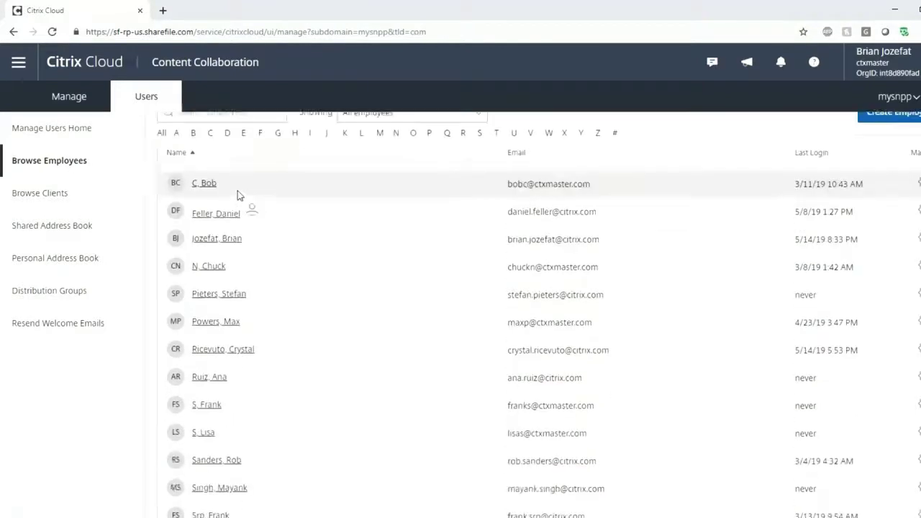
scroll(238, 196, "up", 2)
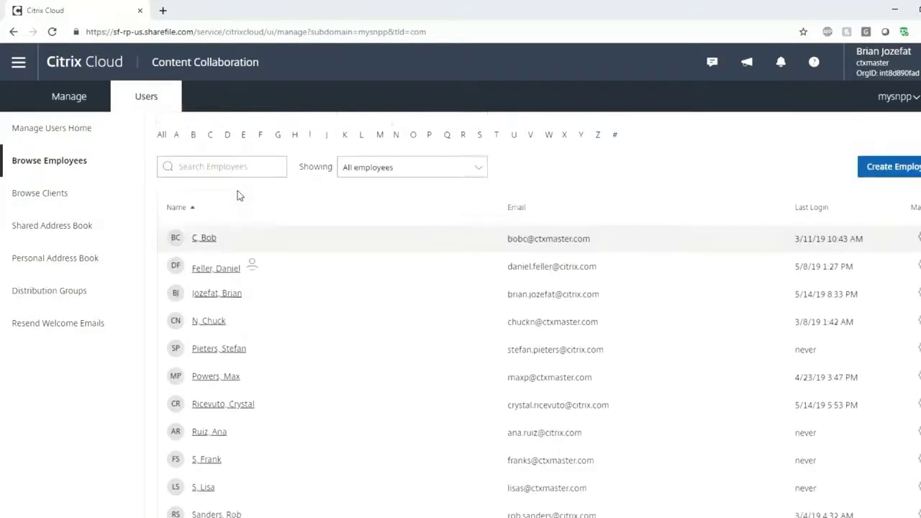
left_click(75, 142)
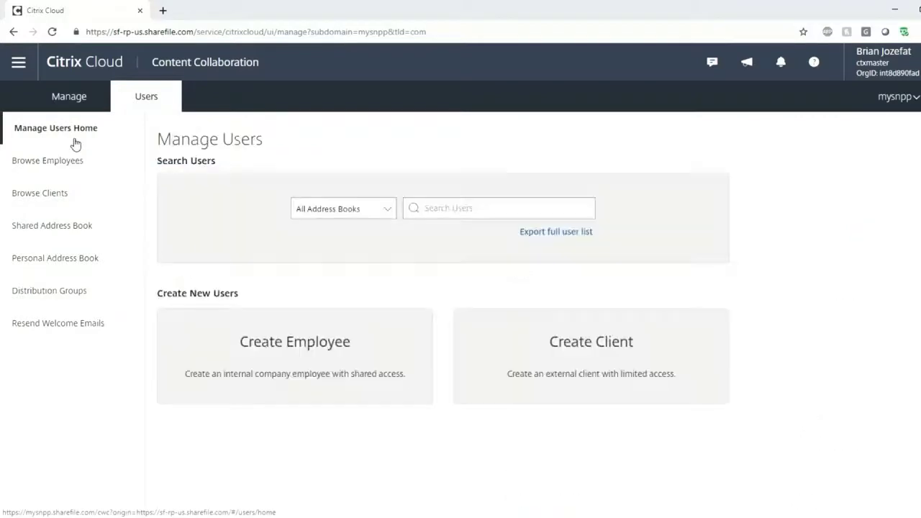
left_click(291, 354)
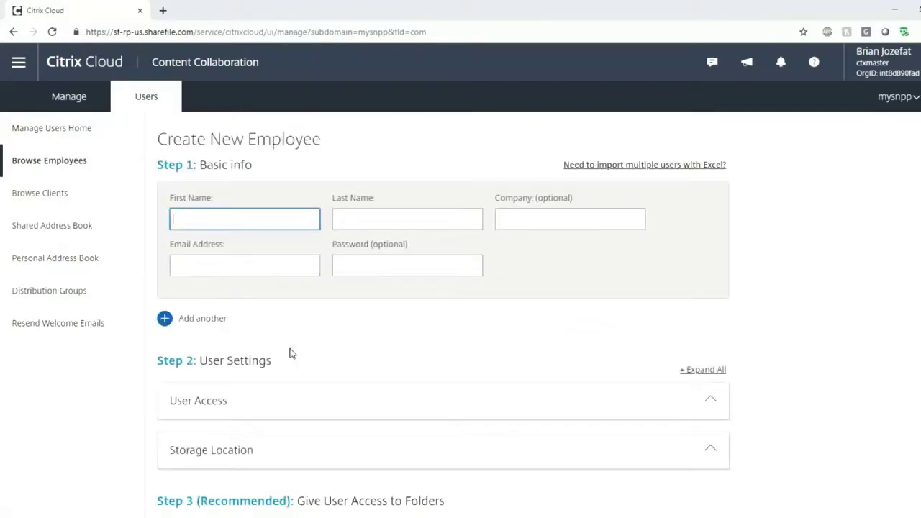
Dismiss the Excel import dialog and enter the employee's first name, last name and e-mail address
left_click(648, 165)
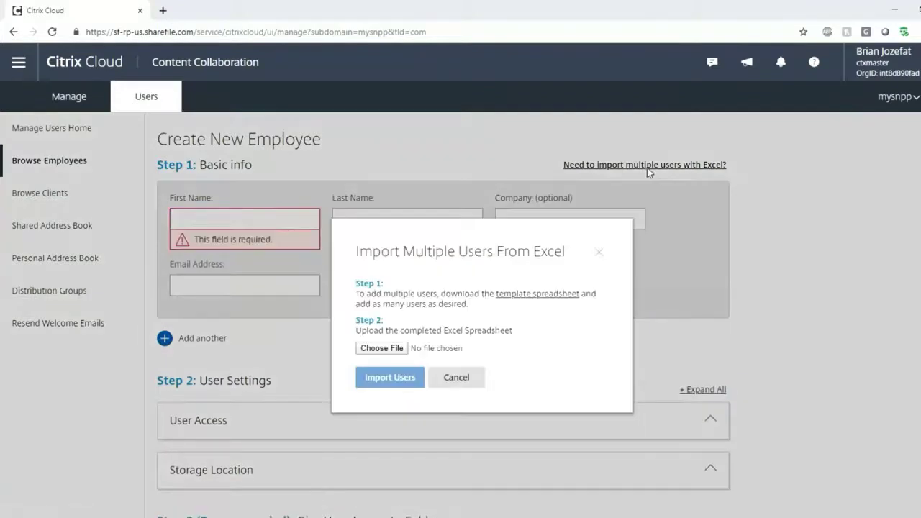
left_click(599, 255)
left_click(253, 223)
type("Mitchell")
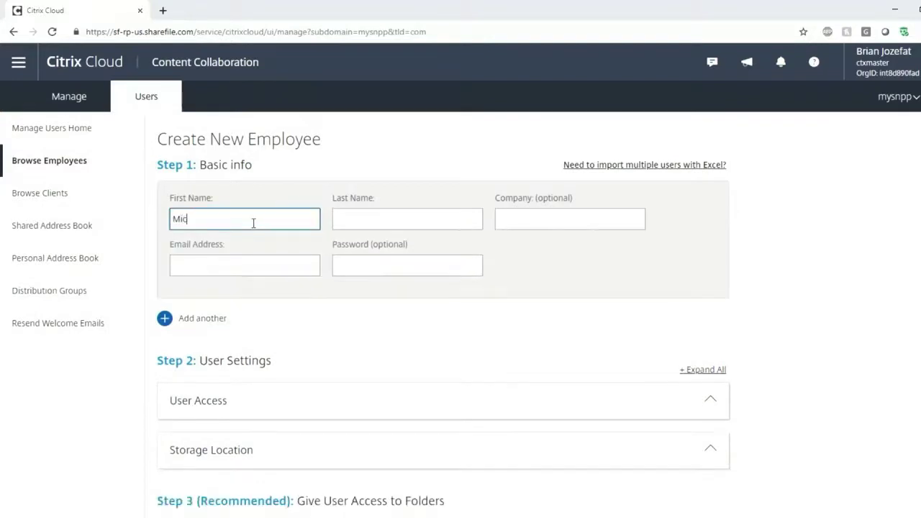
key("Tab")
type("T")
key("Tab")
key("Tab")
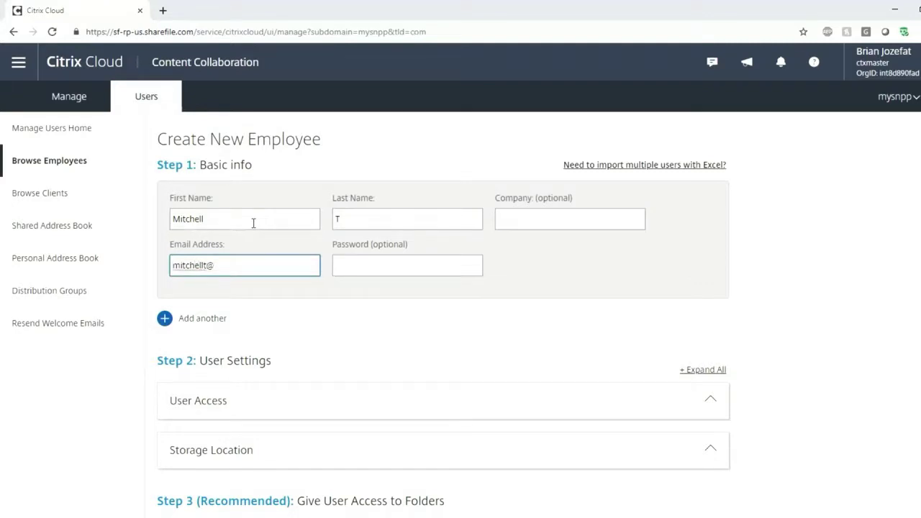
Expand User Access and grant Access company account permissions and Manage employees
scroll(251, 353, "down", 1)
scroll(257, 328, "down", 1)
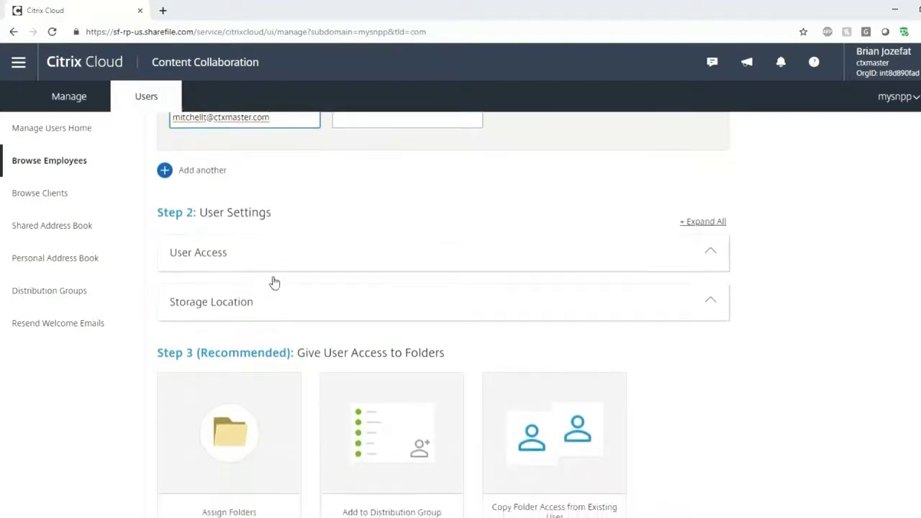
left_click(284, 255)
scroll(339, 254, "down", 2)
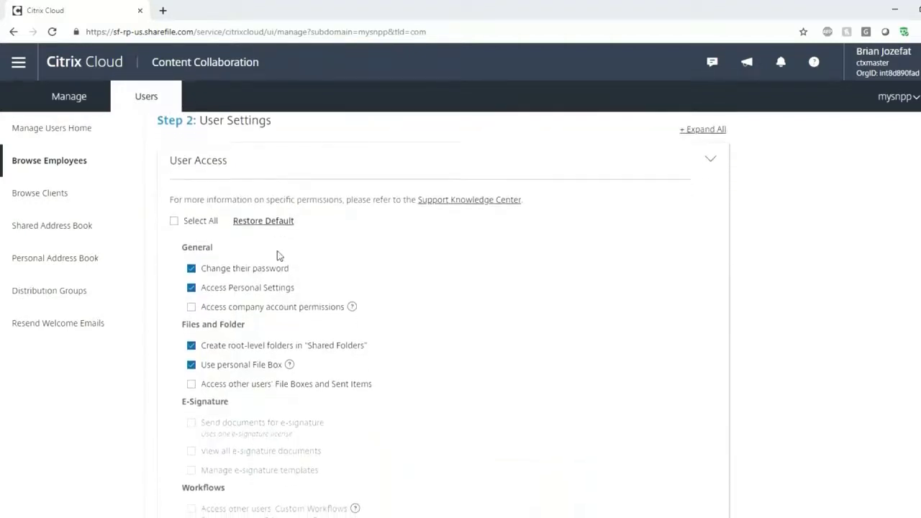
left_click(192, 307)
scroll(193, 312, "down", 1)
scroll(193, 313, "down", 4)
scroll(193, 348, "down", 1)
left_click(192, 272)
Allow creating and managing Connectors, including SharePoint and Network Share Connectors
scroll(228, 302, "down", 2)
scroll(229, 358, "down", 2)
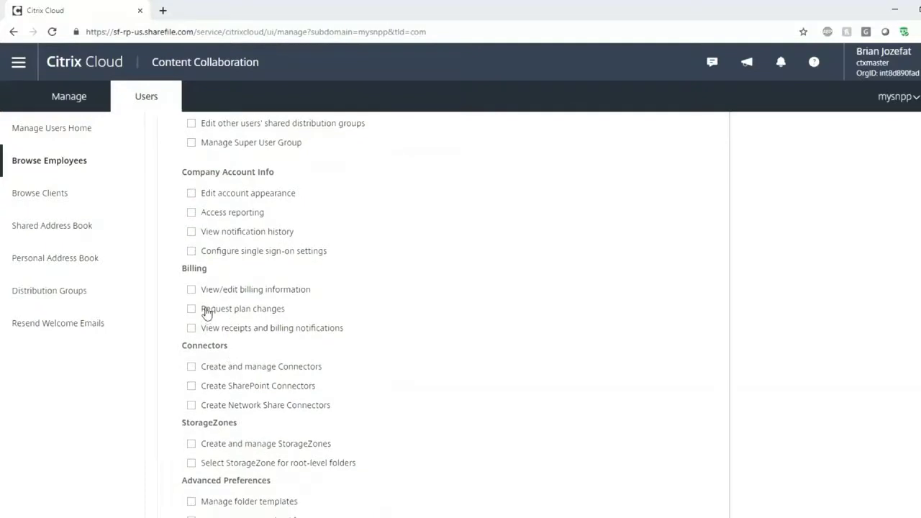
left_click(191, 367)
scroll(191, 369, "down", 1)
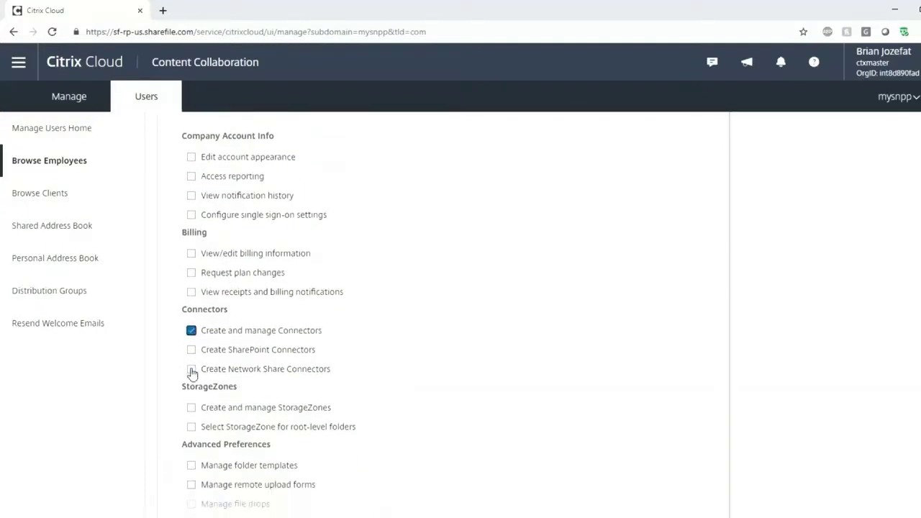
left_click(191, 350)
left_click(192, 369)
Check Storage Location, keeping Sharefile Azure USE as the default StorageZone
scroll(192, 370, "down", 5)
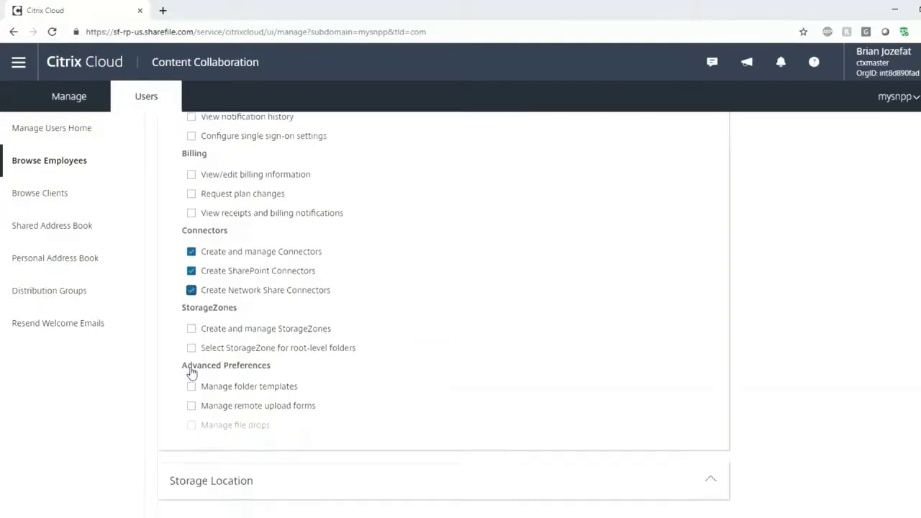
left_click(199, 368)
scroll(200, 368, "down", 2)
left_click(205, 370)
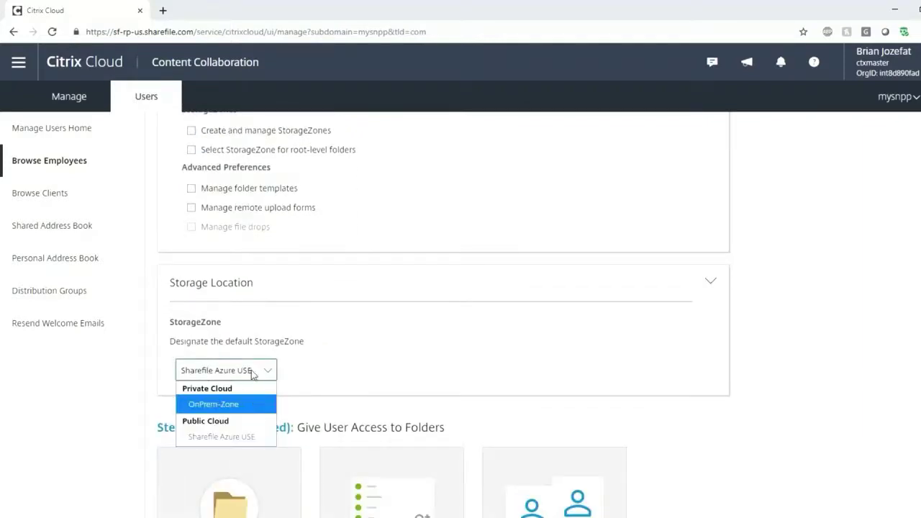
scroll(251, 372, "down", 3)
Add the employee to #CC_Engineering_RW, #CC_Finance_RW and a HumanResources group, then create the employee
scroll(251, 370, "down", 1)
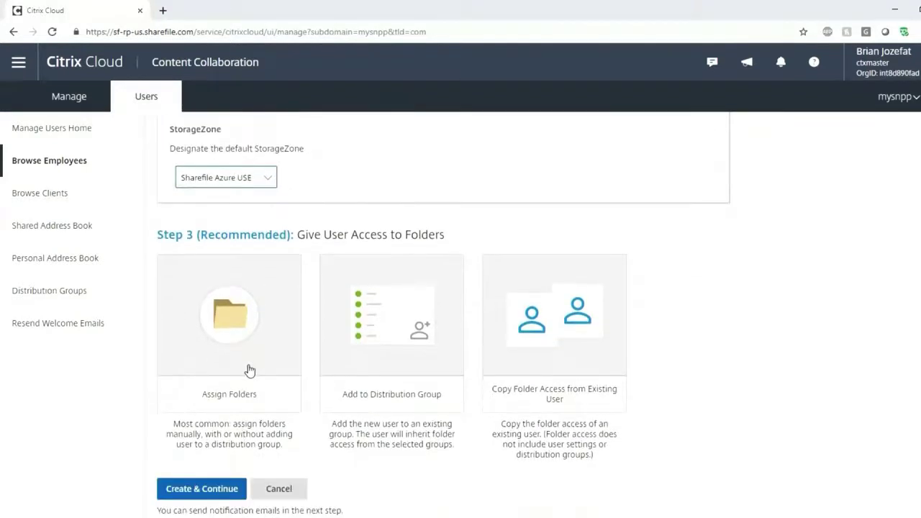
left_click(397, 365)
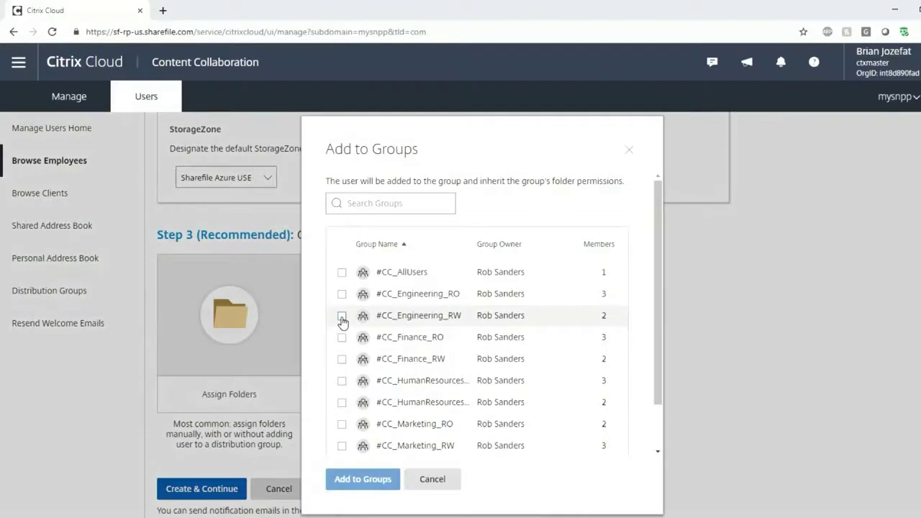
left_click(342, 317)
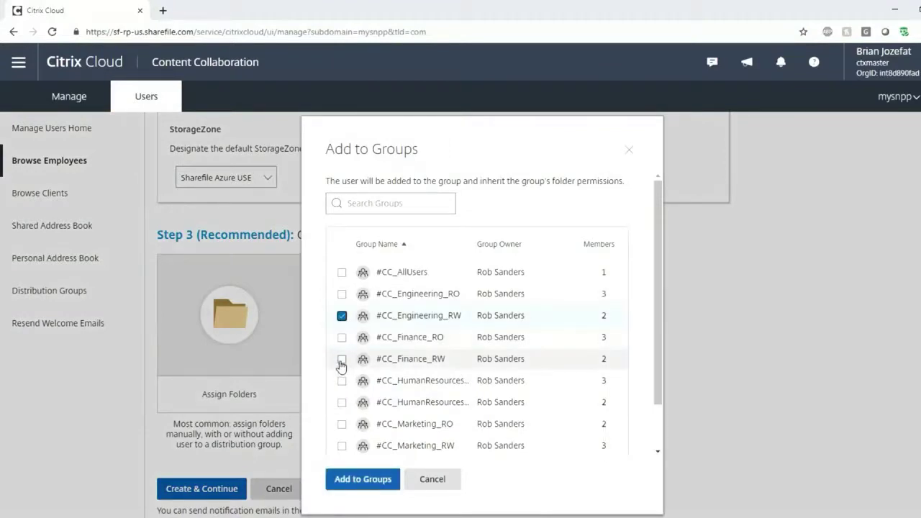
left_click(342, 359)
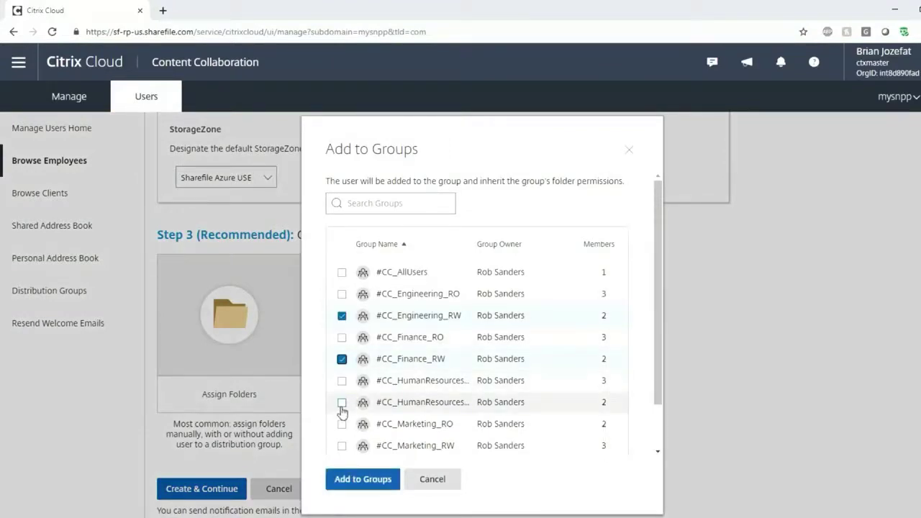
left_click(342, 403)
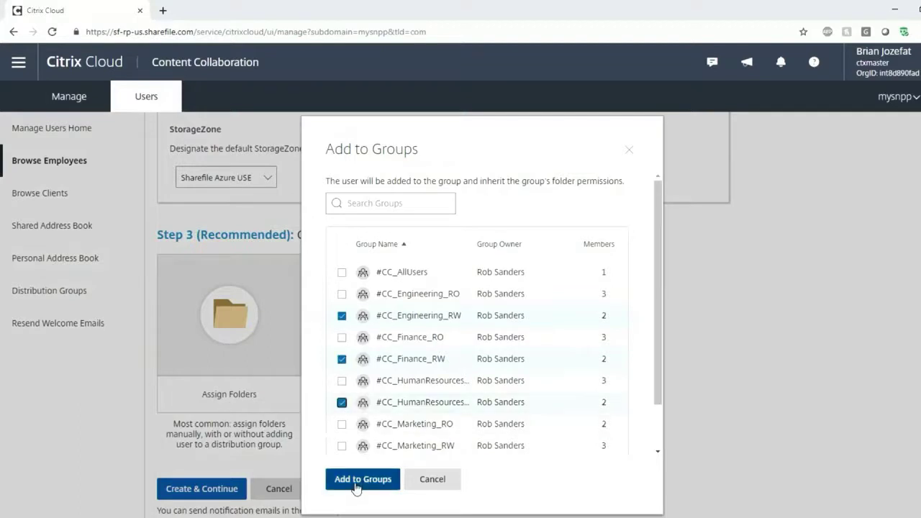
left_click(356, 480)
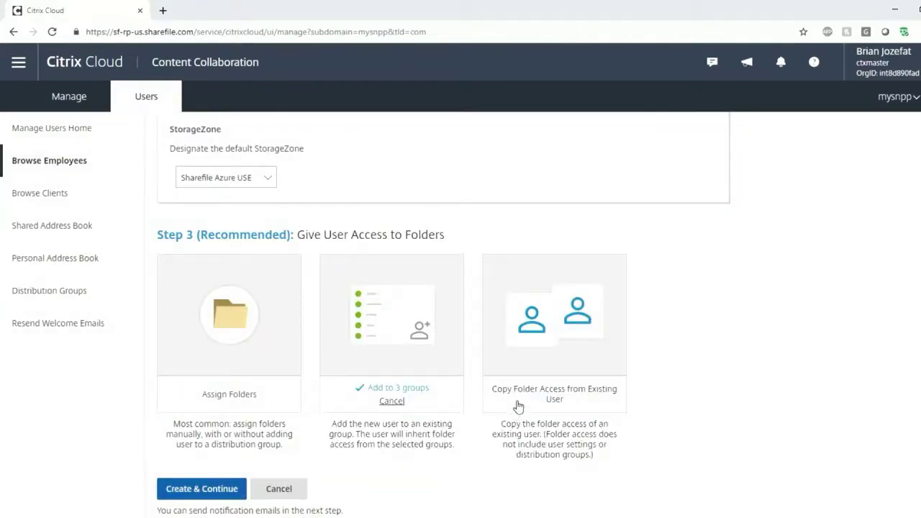
scroll(526, 403, "down", 1)
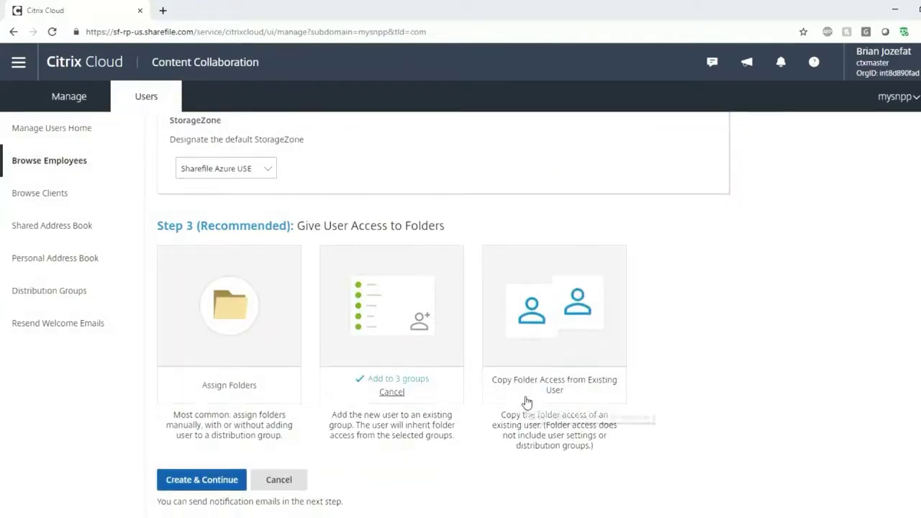
left_click(202, 474)
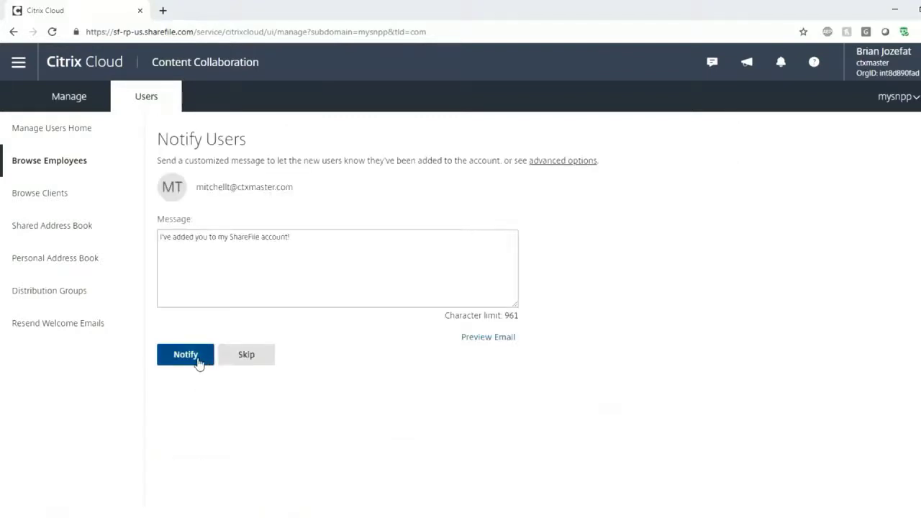
Skip the employee welcome notification and fill in a new client's first name, last name and e-mail
left_click(241, 362)
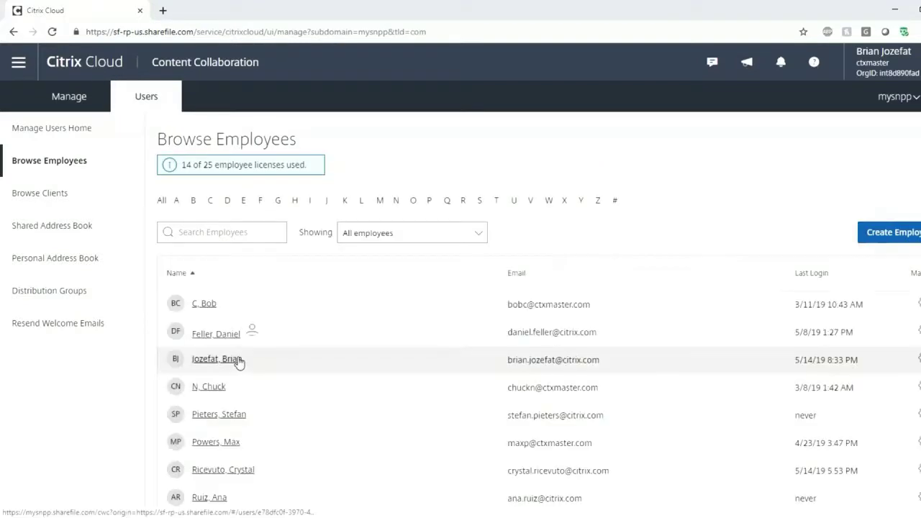
left_click(61, 194)
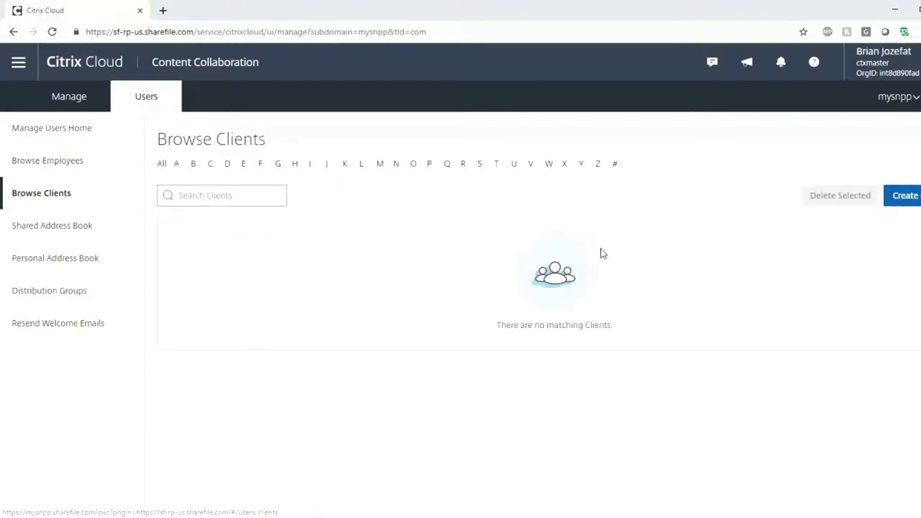
left_click(908, 200)
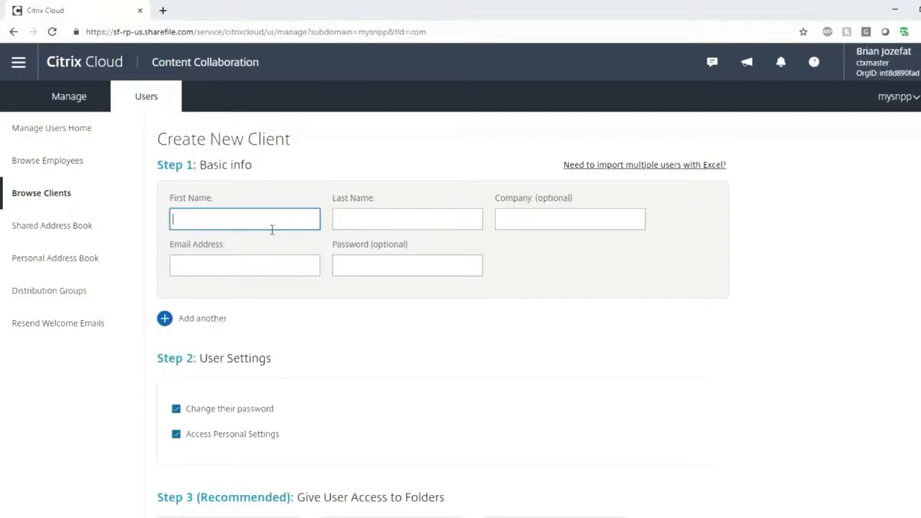
key("Tab")
key("Tab")
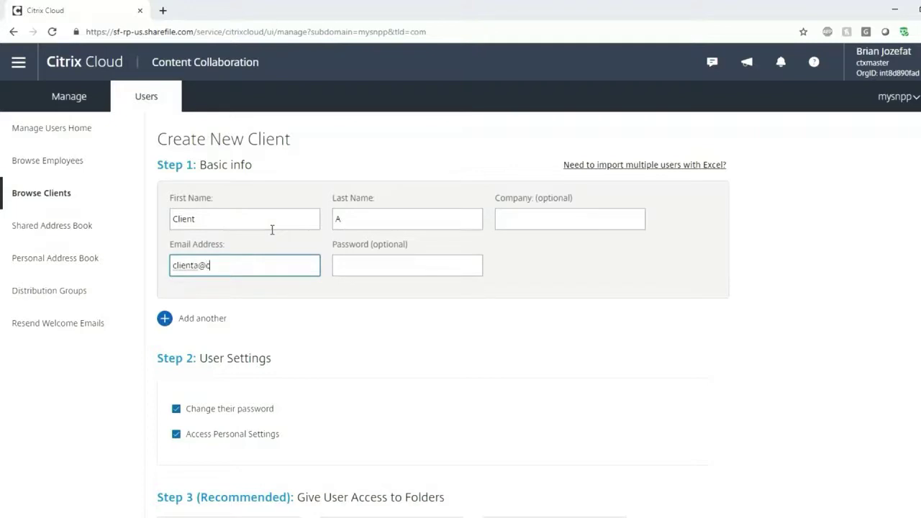
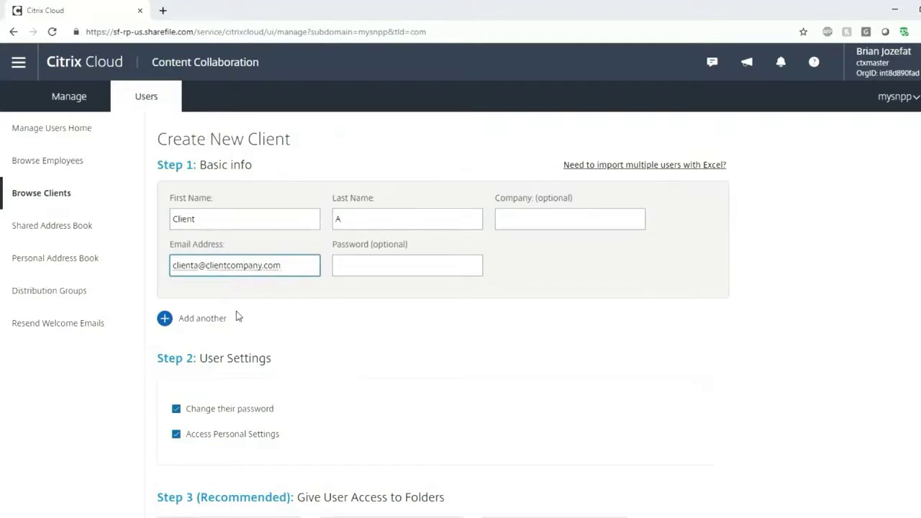
Create the client user, continuing anyway with no folders assigned
scroll(294, 347, "down", 2)
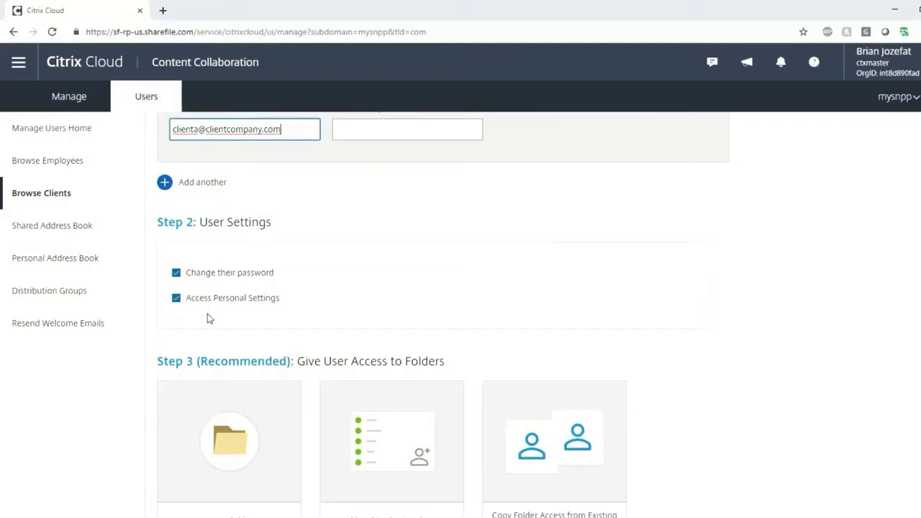
scroll(208, 309, "down", 2)
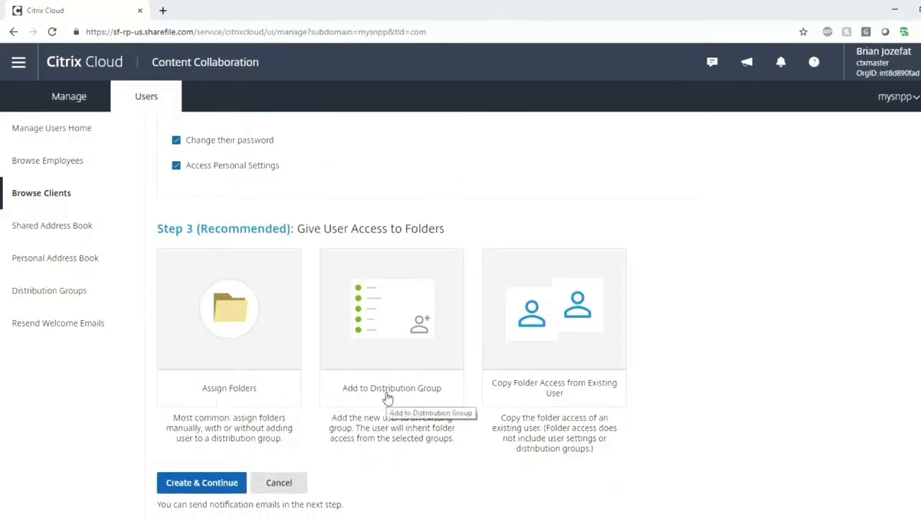
left_click(225, 487)
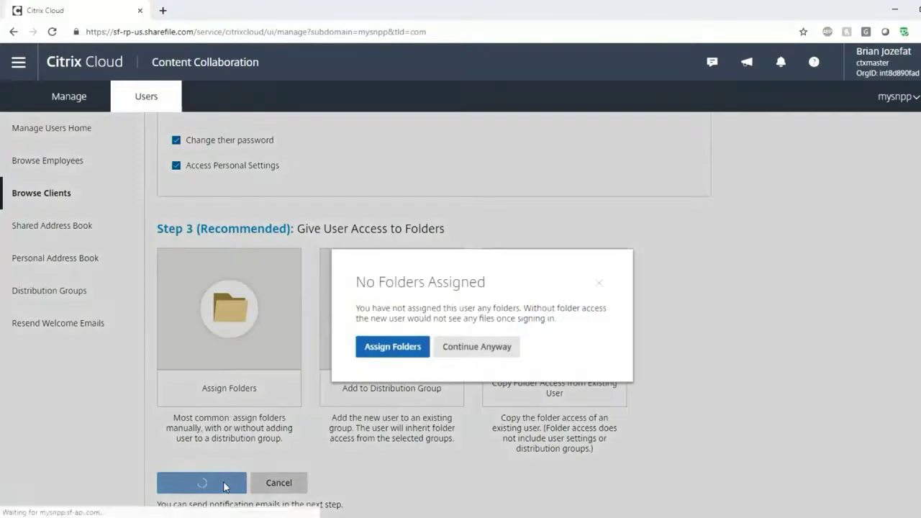
left_click(487, 359)
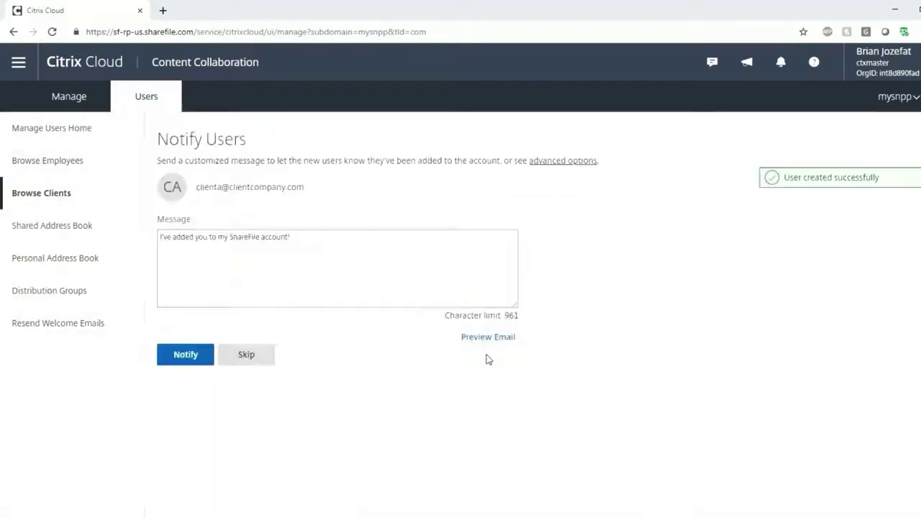
Skip the welcome notification for the new client user
left_click(246, 356)
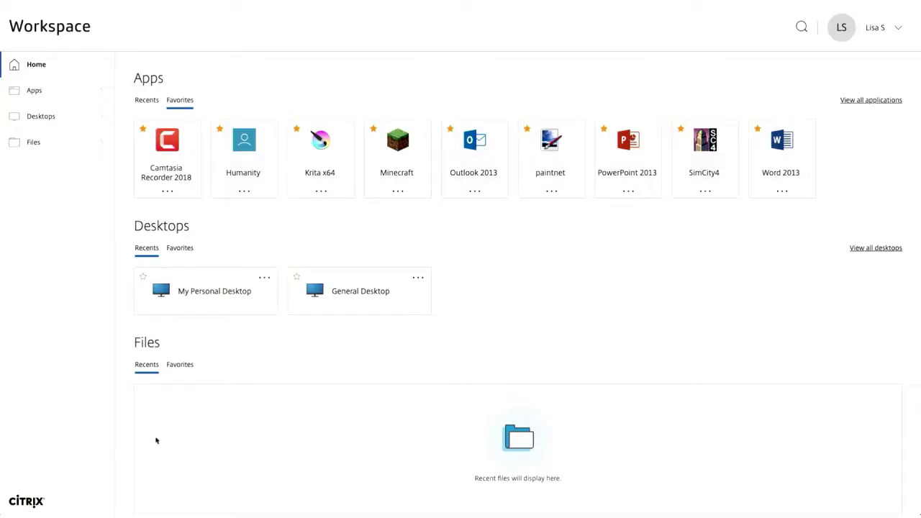
Browse Network Shares and OneDrive for Business, ending on Shared Folders with Compliance Docs and Marketing Materials
left_click(49, 146)
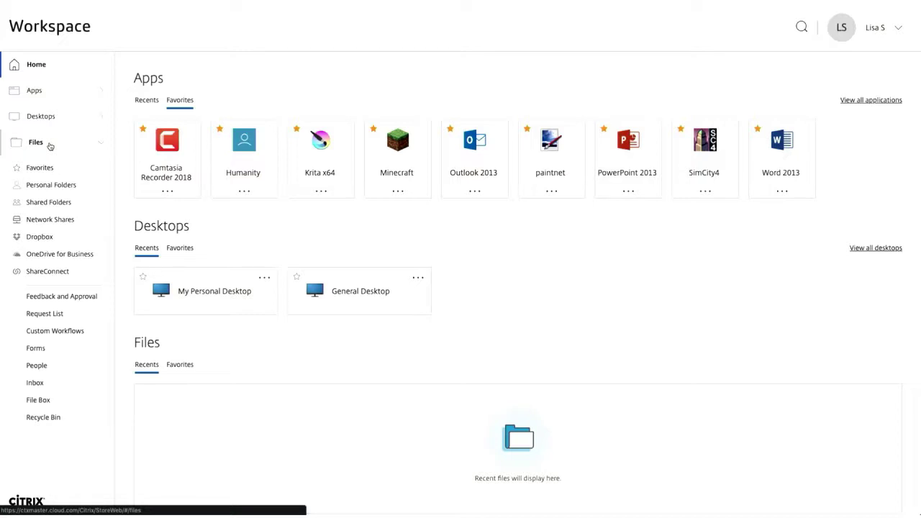
left_click(56, 223)
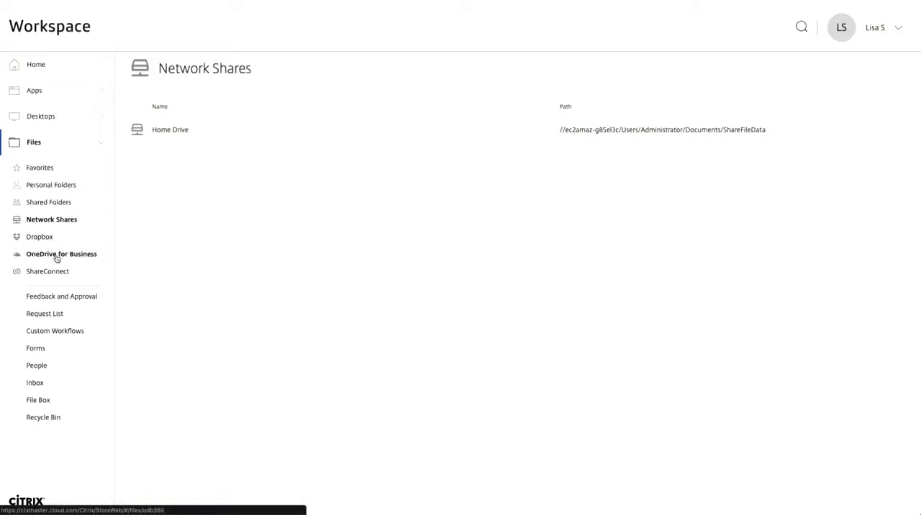
left_click(57, 258)
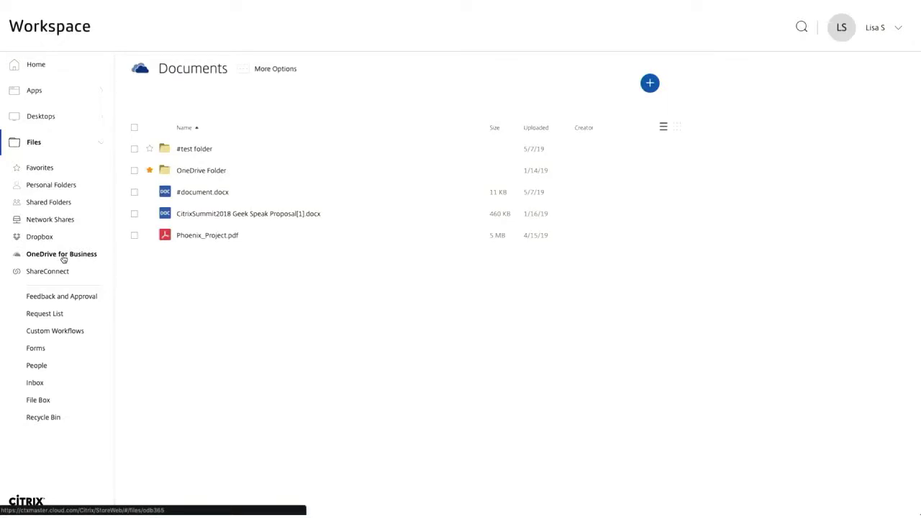
left_click(65, 205)
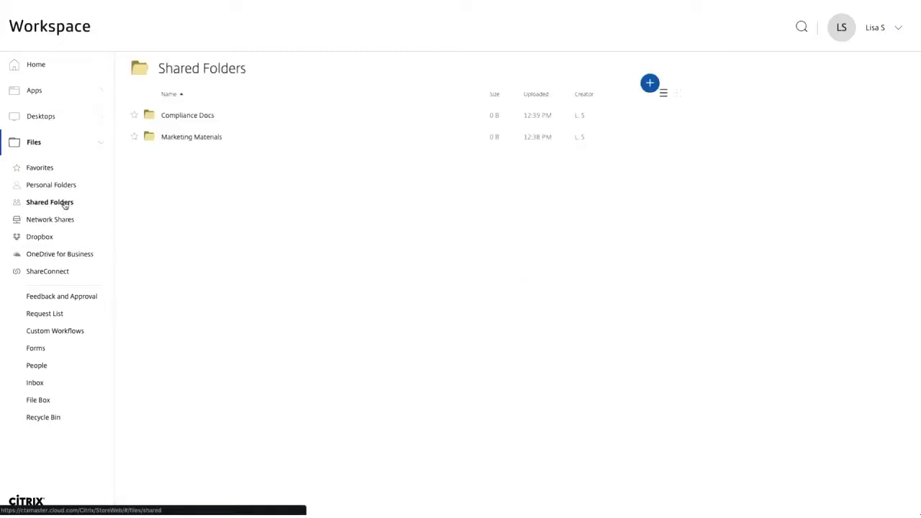
Create a shared folder named 'Synergy Decks' in the Sharefile Azure USE storage zone
left_click(650, 84)
left_click(627, 95)
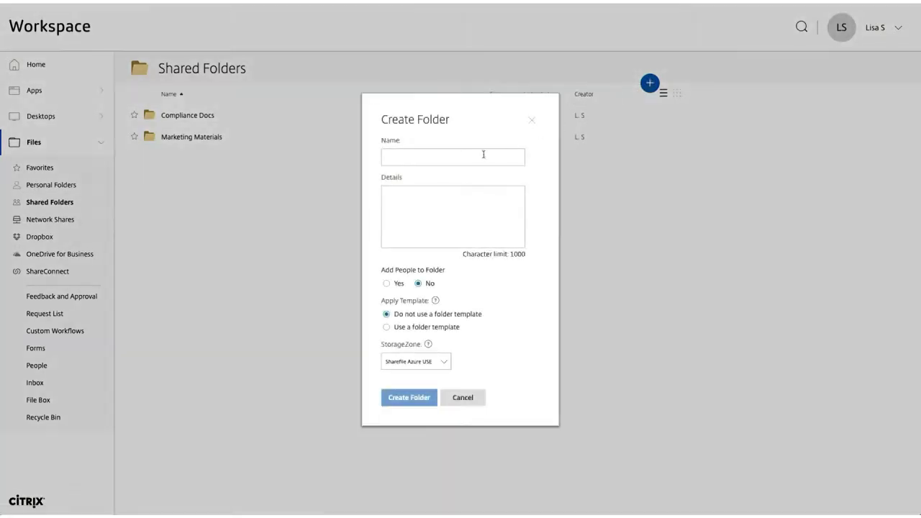
left_click(482, 154)
type("Synergy Decks")
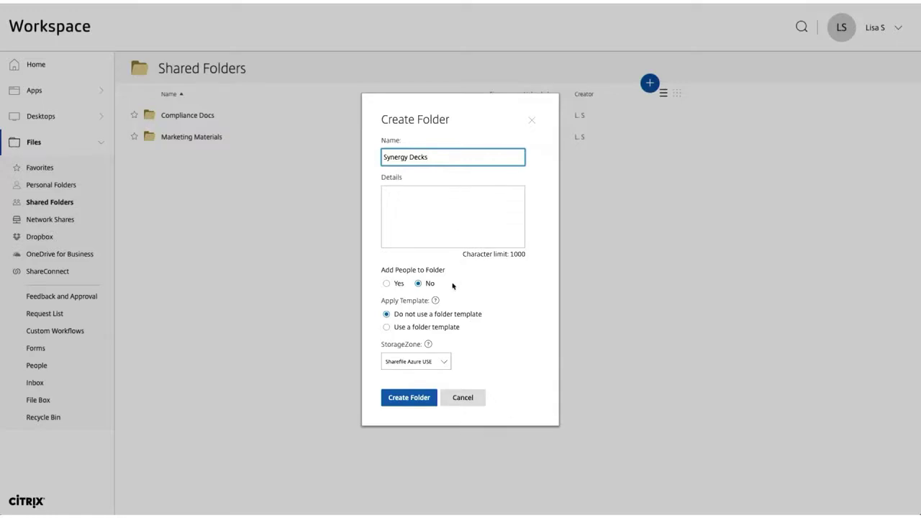
left_click(445, 361)
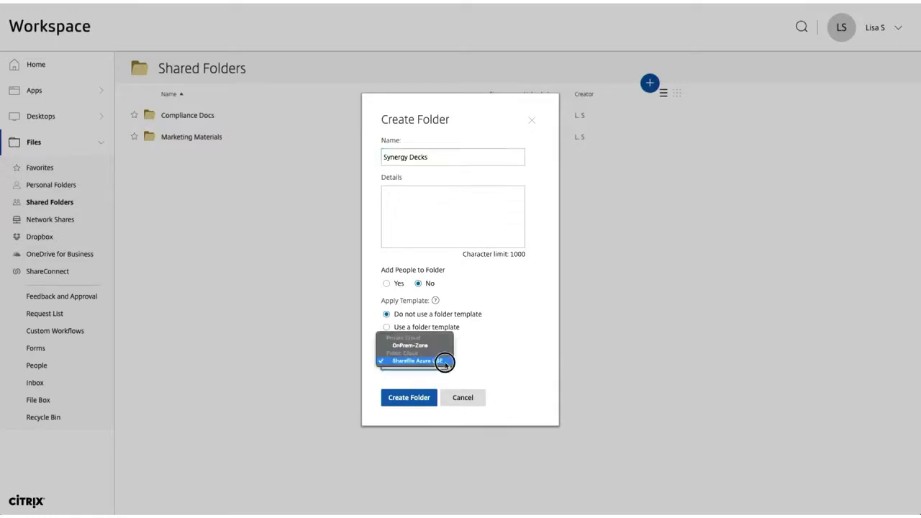
left_click(443, 349)
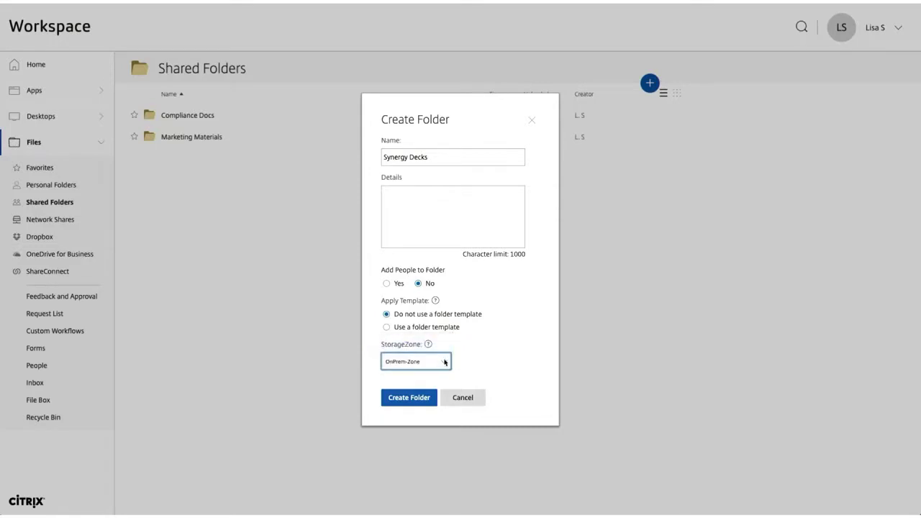
left_click(444, 360)
left_click(445, 376)
left_click(415, 407)
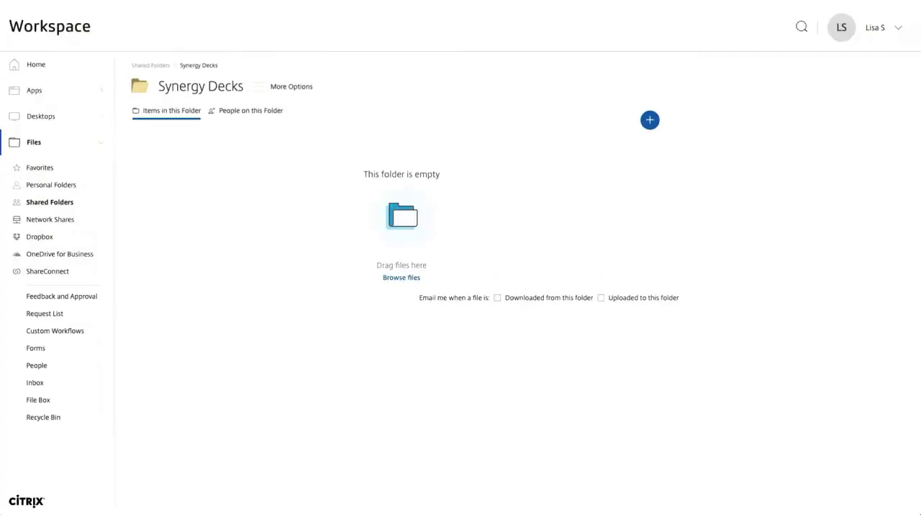
Drag Geek's Guide - Content Collaboration v0.5_BPJ-2.pptx from the desktop into Synergy Decks
left_click_drag(42, 101, 465, 237)
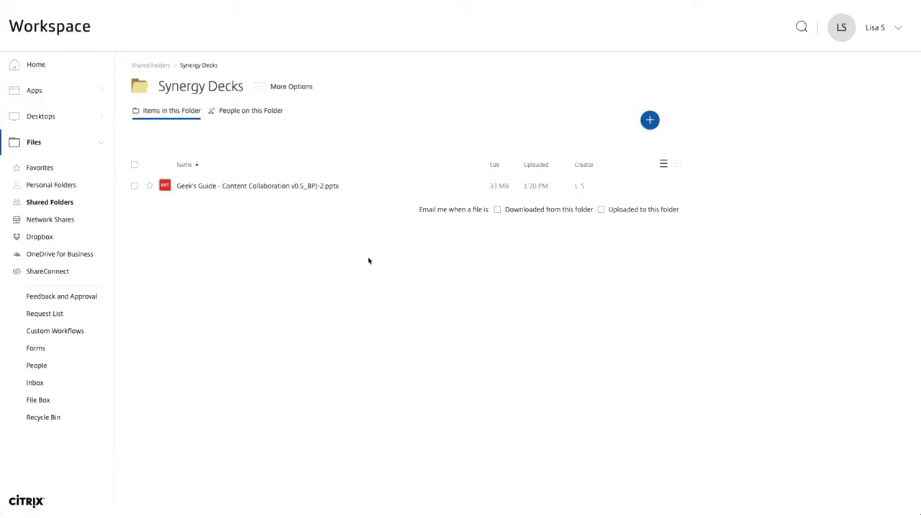
left_click(249, 115)
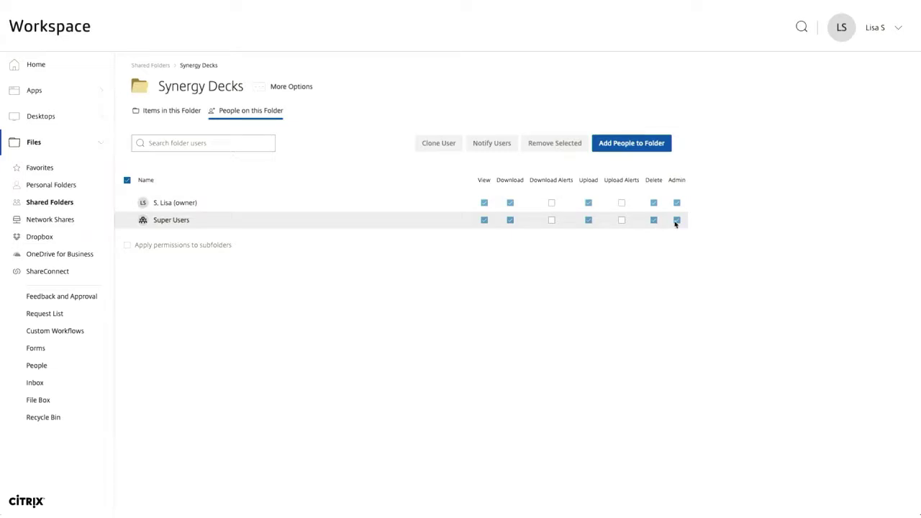
left_click(646, 146)
left_click(406, 167)
type("bria")
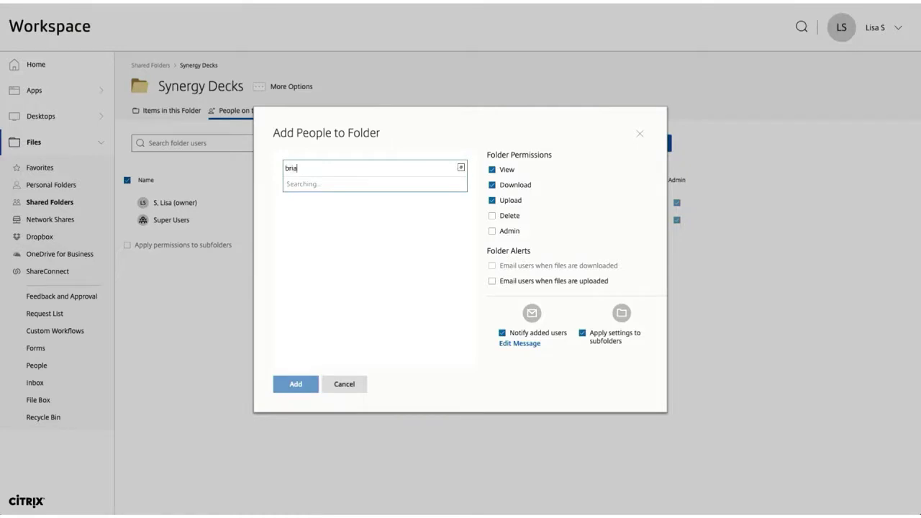
left_click(462, 169)
left_click(469, 170)
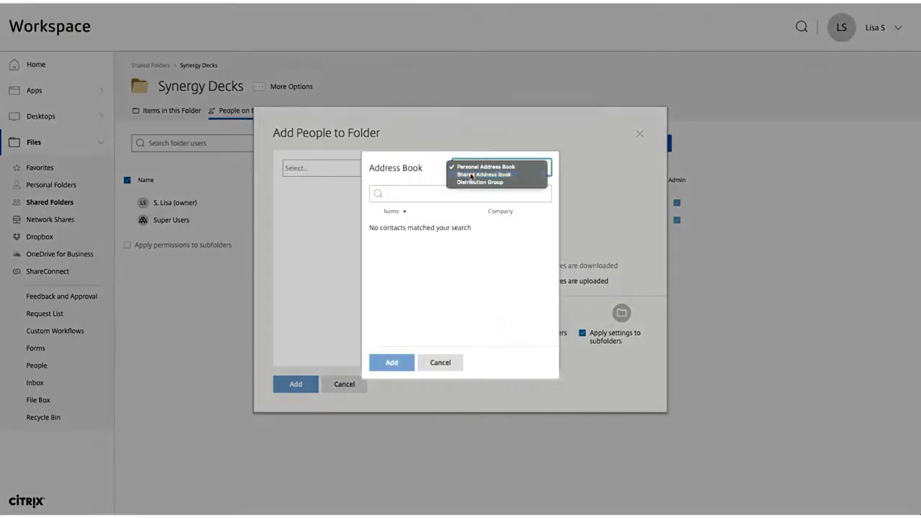
left_click(471, 175)
scroll(451, 295, "down", 1)
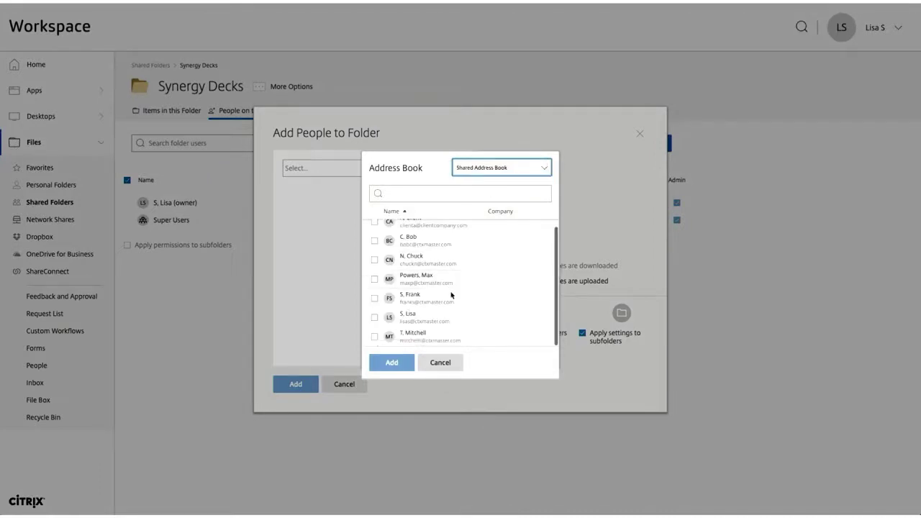
left_click(440, 362)
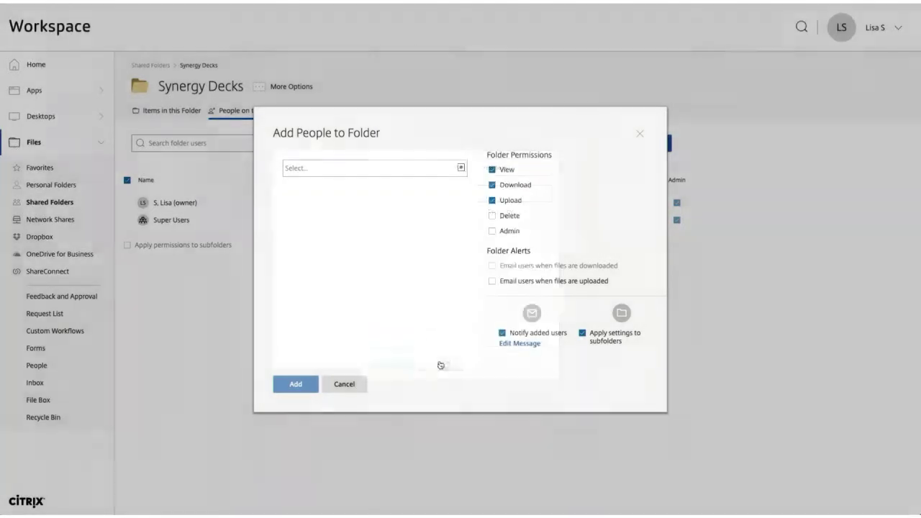
left_click(344, 385)
left_click(178, 112)
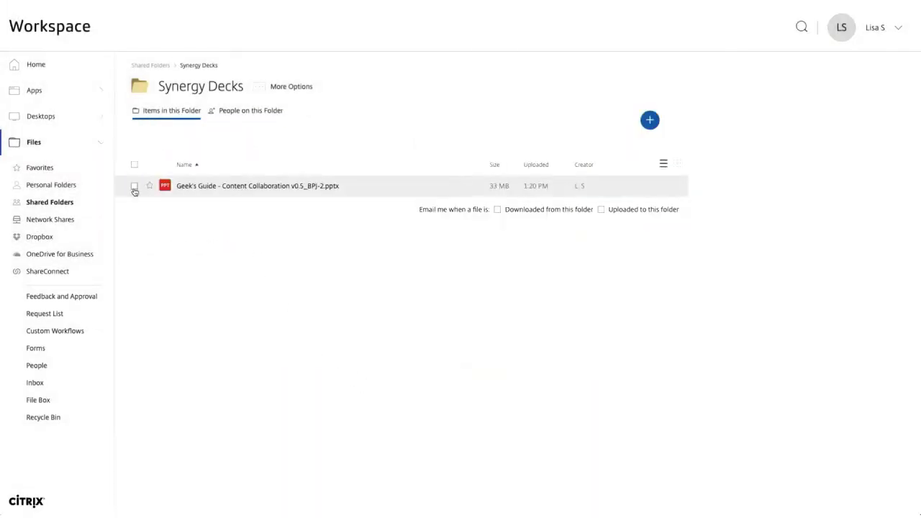
Select the Geek's Guide presentation, try Get a Link, then start an Email with Citrix share
left_click(135, 186)
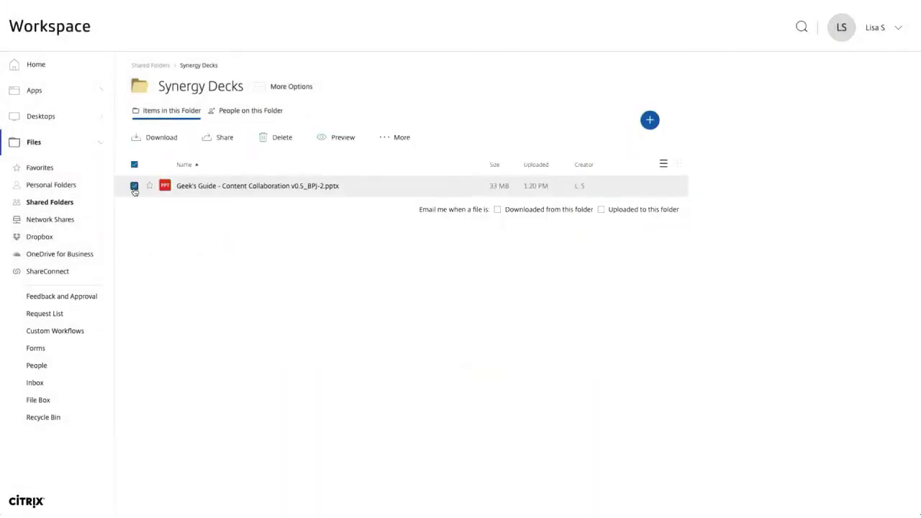
left_click(219, 141)
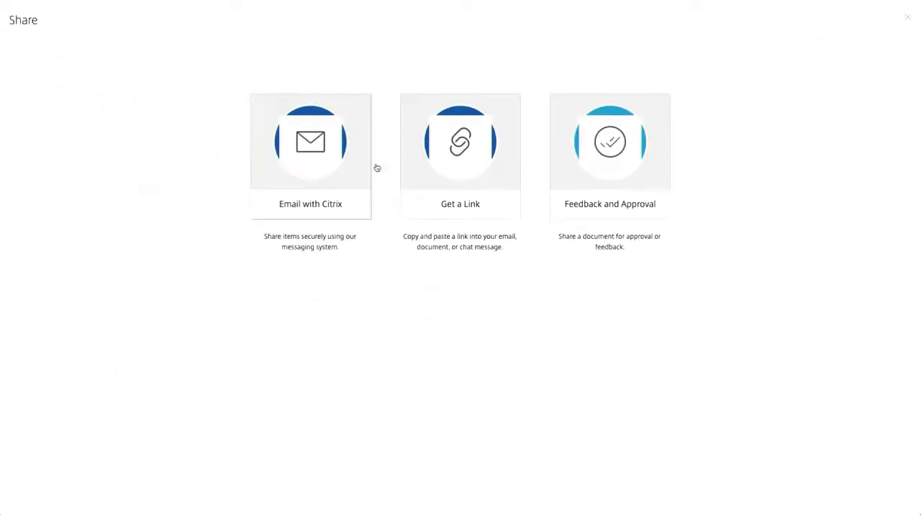
left_click(442, 162)
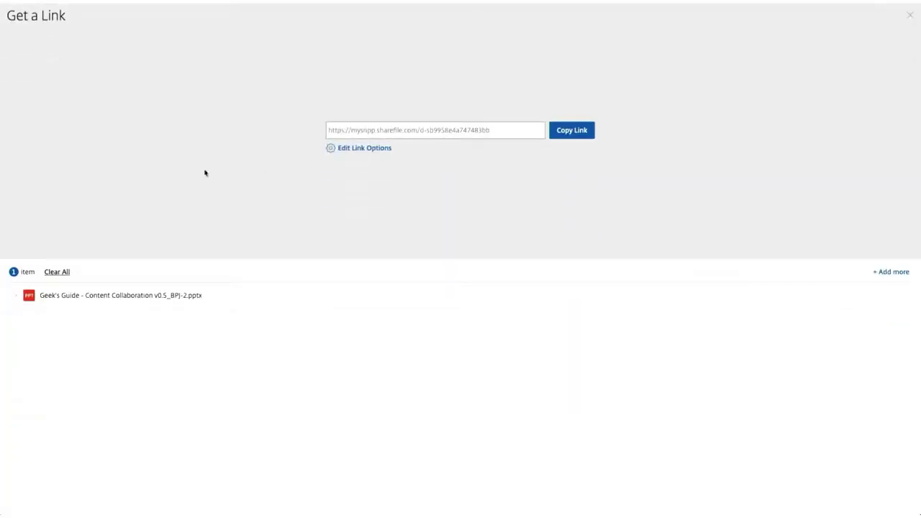
key("Escape")
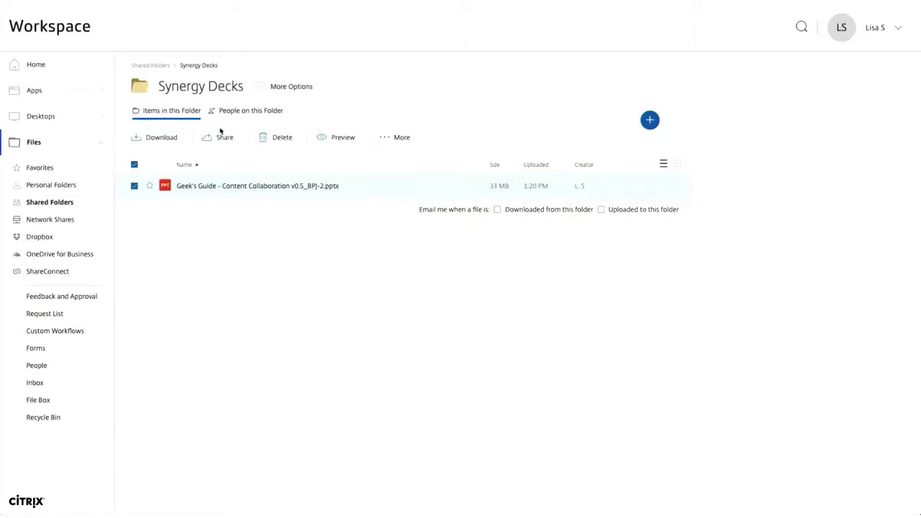
left_click(226, 137)
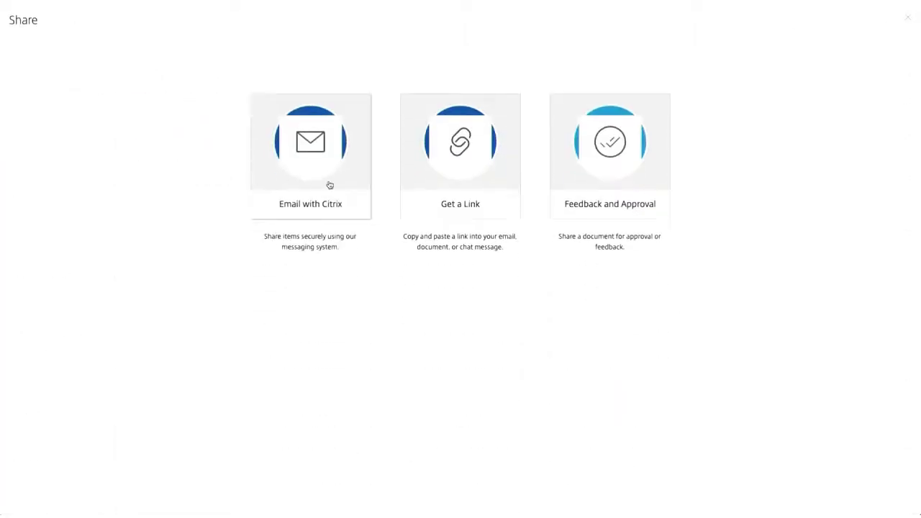
left_click(330, 185)
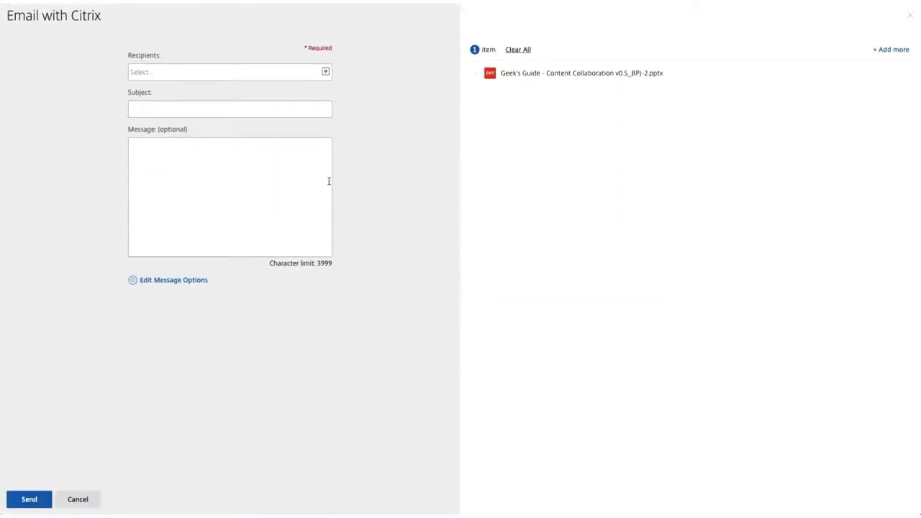
Keep recipients at full control, expire downloads after 30 days, allow 2 per user, then discard the email
left_click(200, 280)
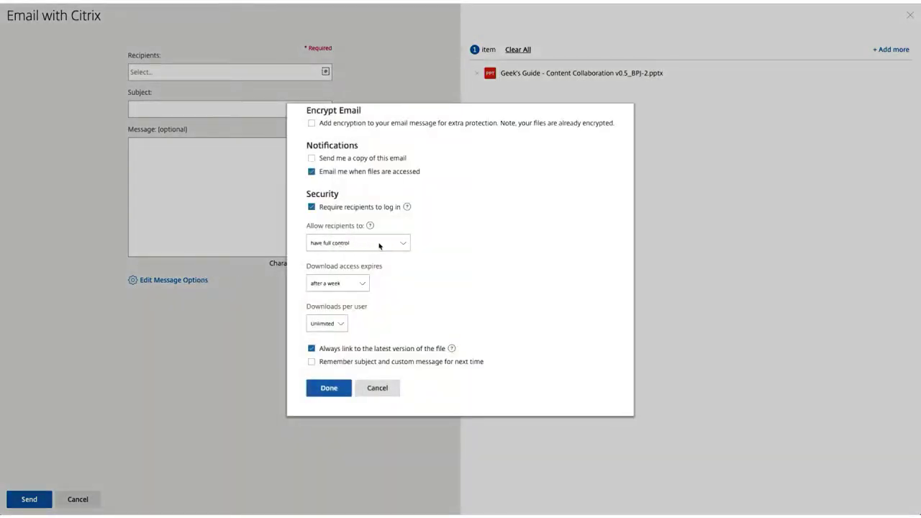
left_click(379, 247)
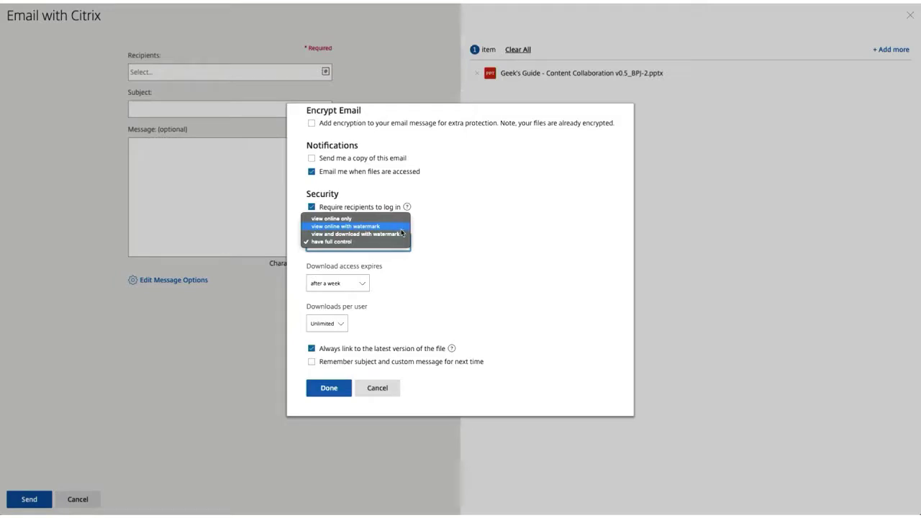
left_click(366, 285)
left_click(365, 285)
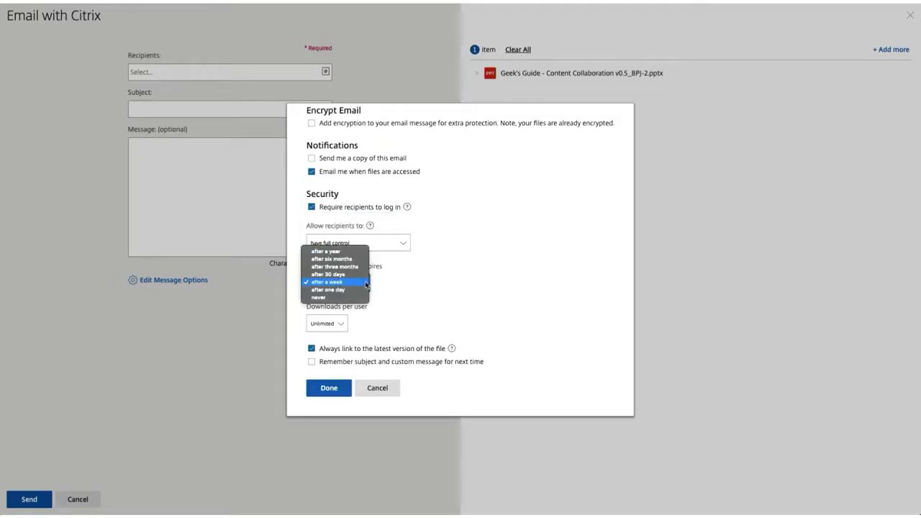
left_click(357, 276)
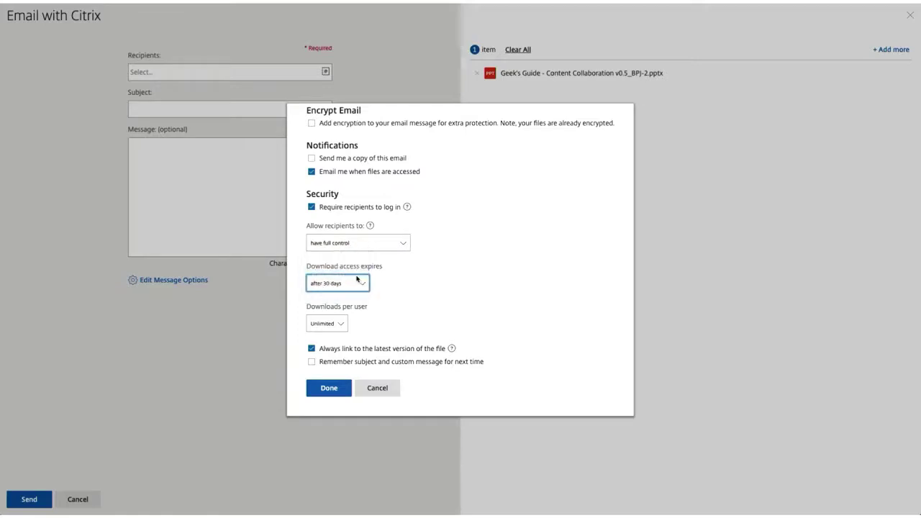
left_click(343, 324)
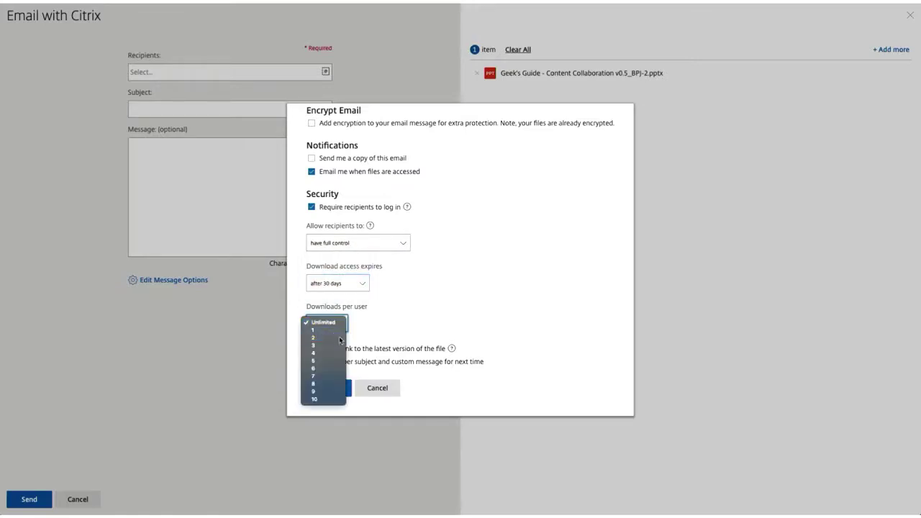
left_click(341, 338)
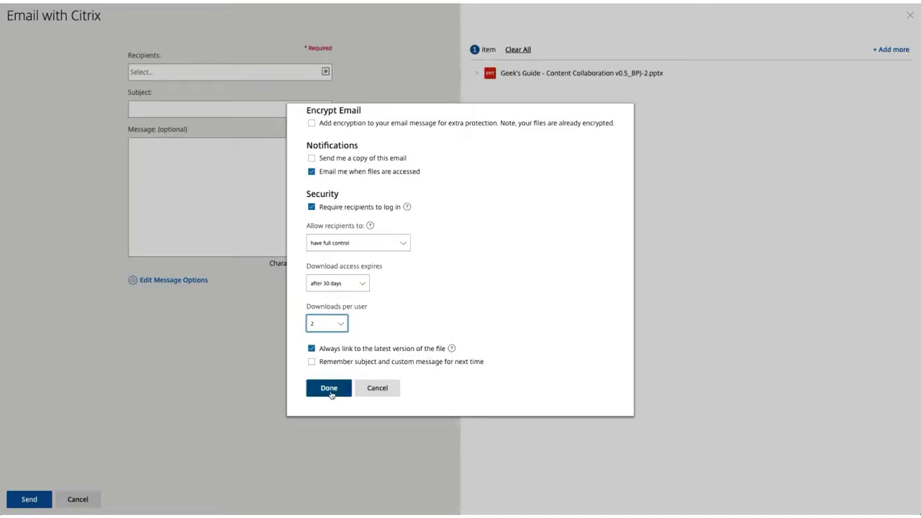
left_click(328, 389)
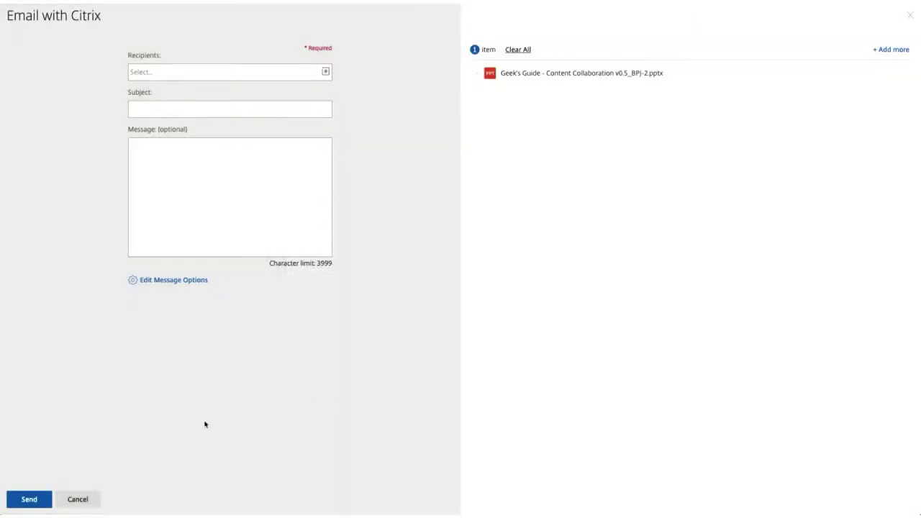
left_click(79, 499)
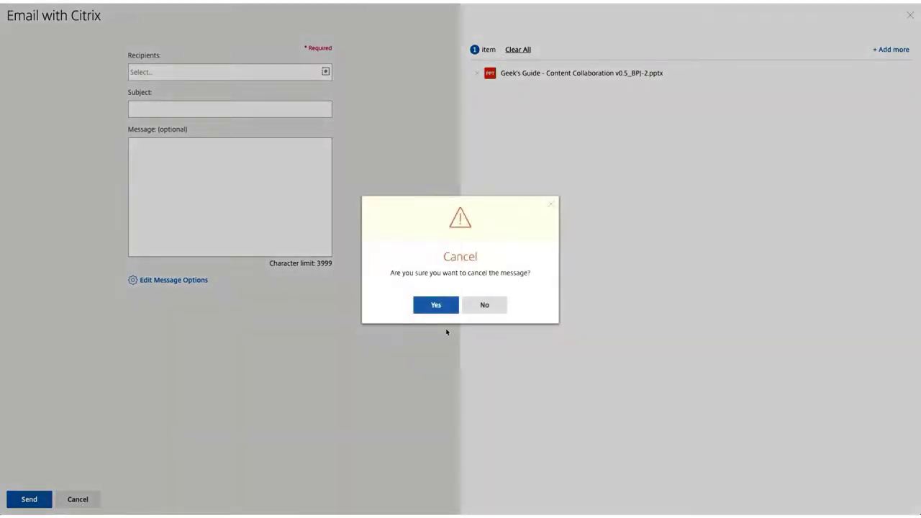
left_click(441, 308)
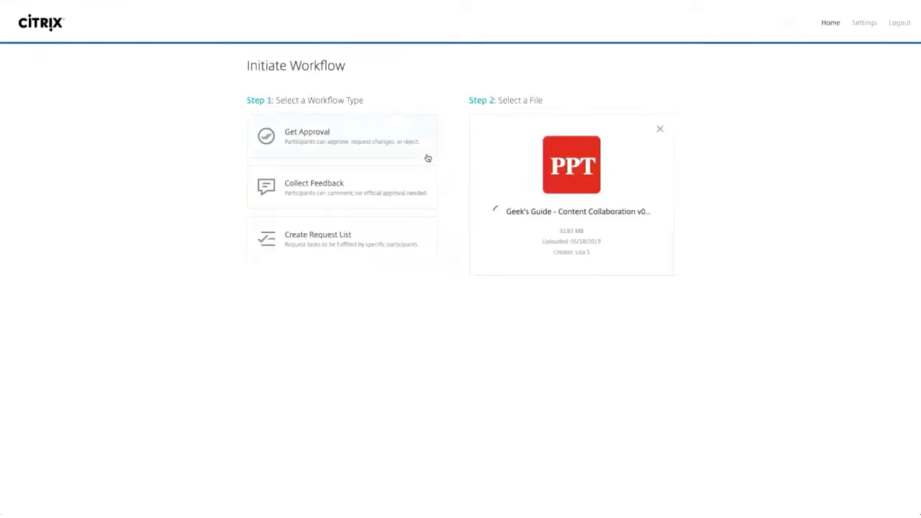
Choose Collect Feedback, set the due date to June 30, and add a suggested colleague as participant
left_click(415, 195)
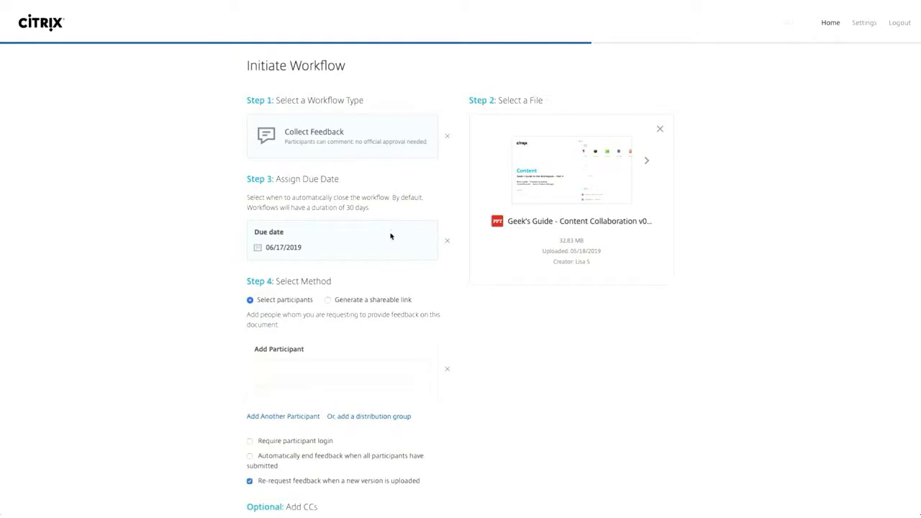
left_click(391, 237)
left_click(284, 226)
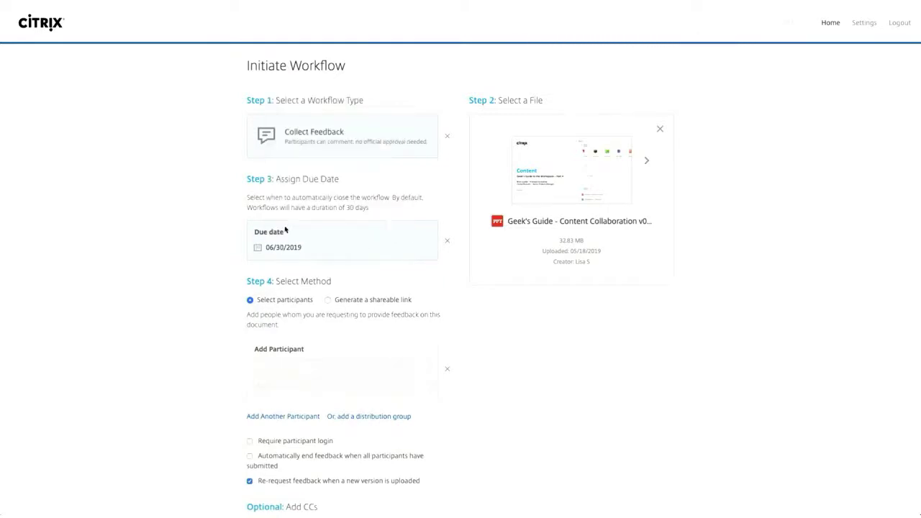
scroll(334, 333, "down", 1)
left_click(321, 326)
type("bria")
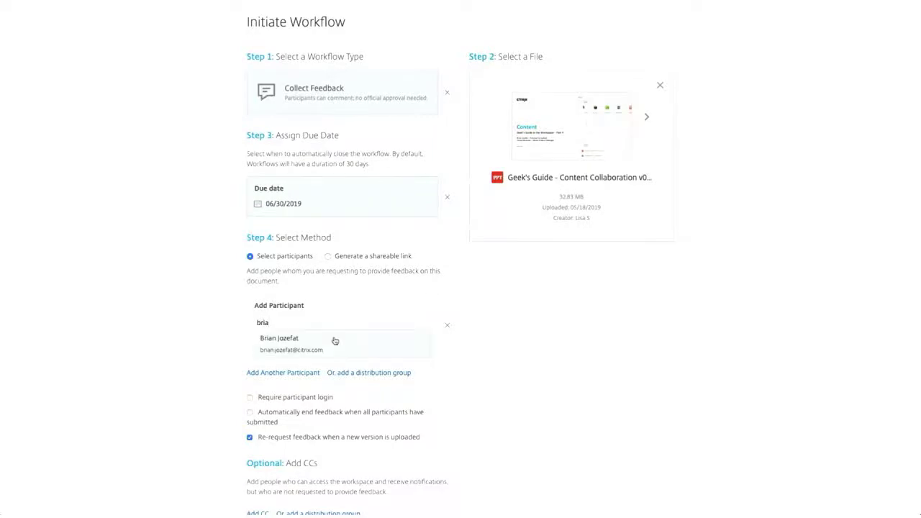
left_click(337, 343)
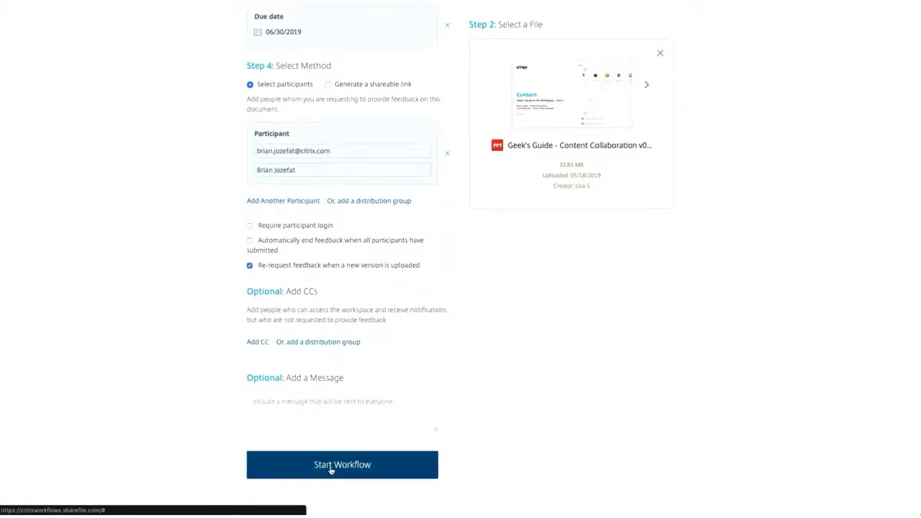
Start the feedback workflow and post 'update to SAP?' on slide 2's SaaS and Web Apps box
left_click(330, 469)
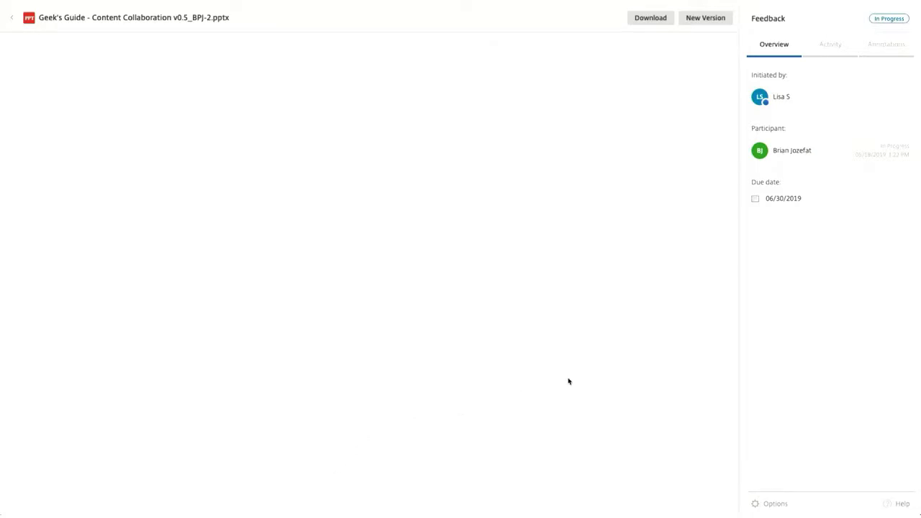
scroll(567, 377, "down", 5)
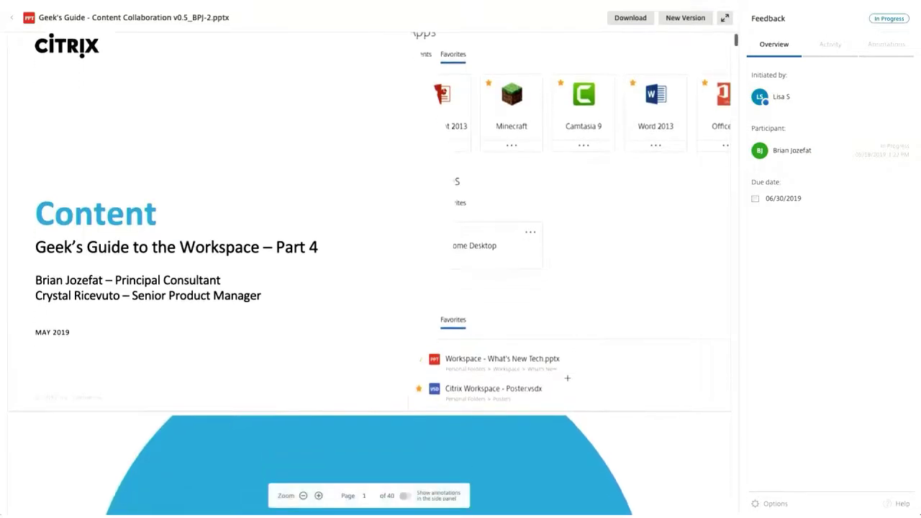
scroll(567, 378, "down", 6)
scroll(567, 377, "down", 3)
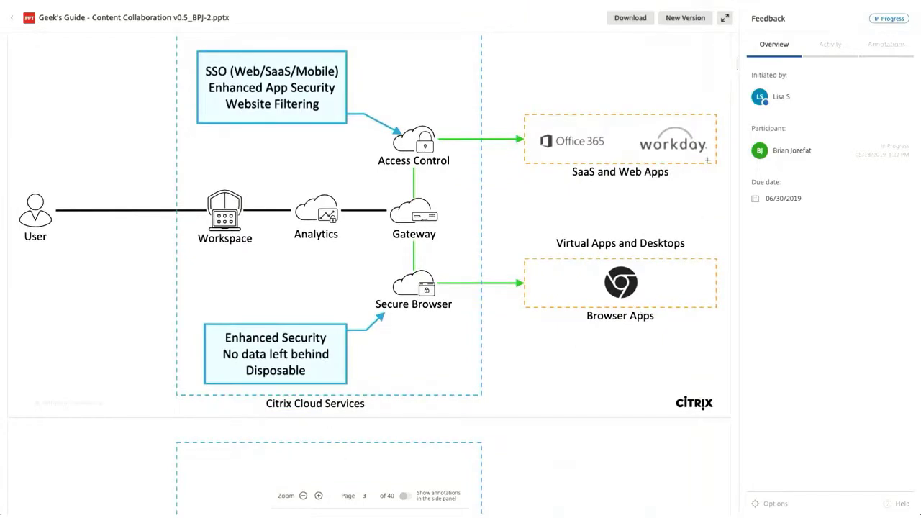
left_click(690, 123)
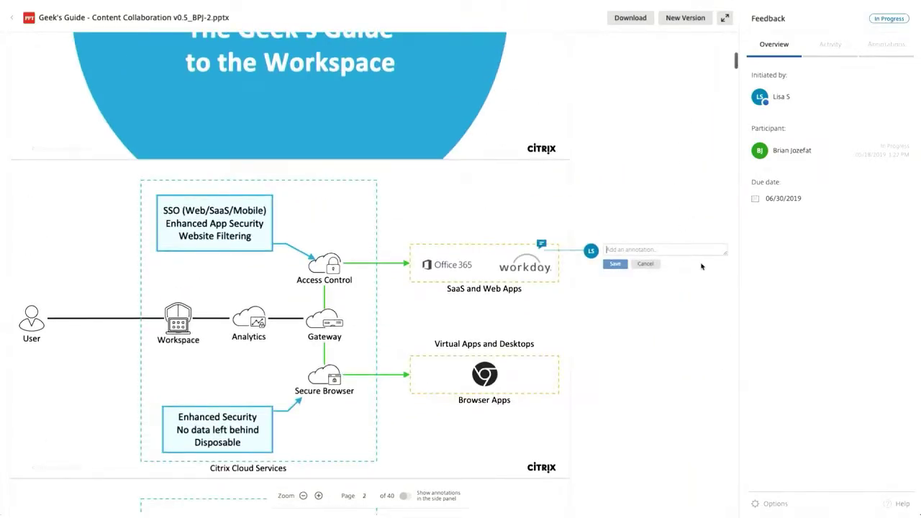
type("update to SAP?")
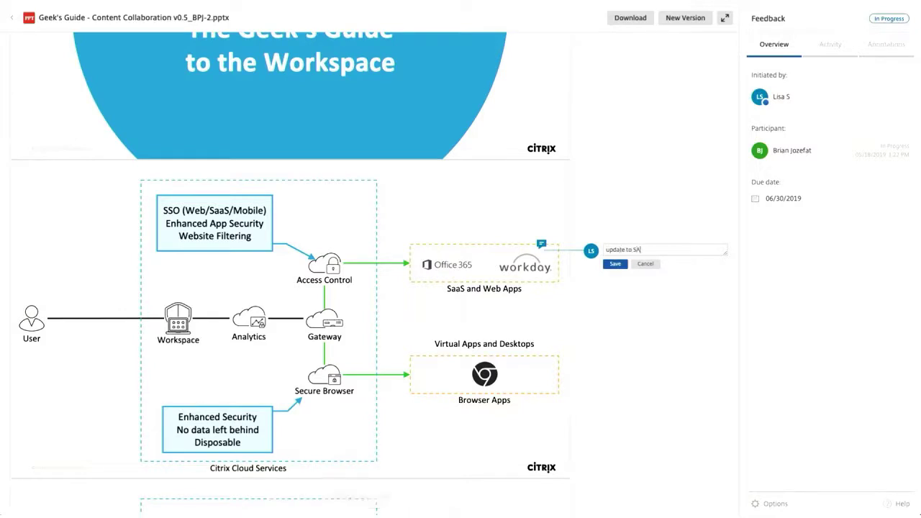
left_click(616, 264)
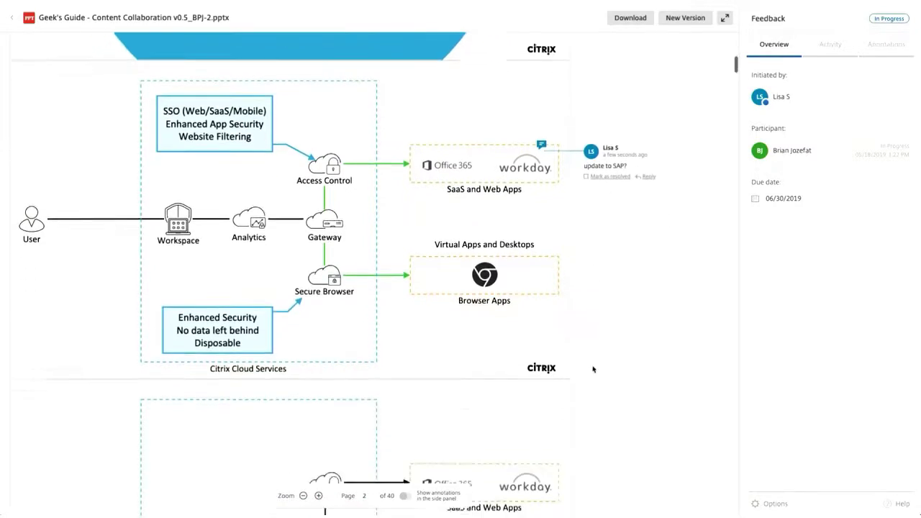
Post the comment 'True!!!' on slide 4, the No workspace is complete slide
scroll(593, 369, "down", 5)
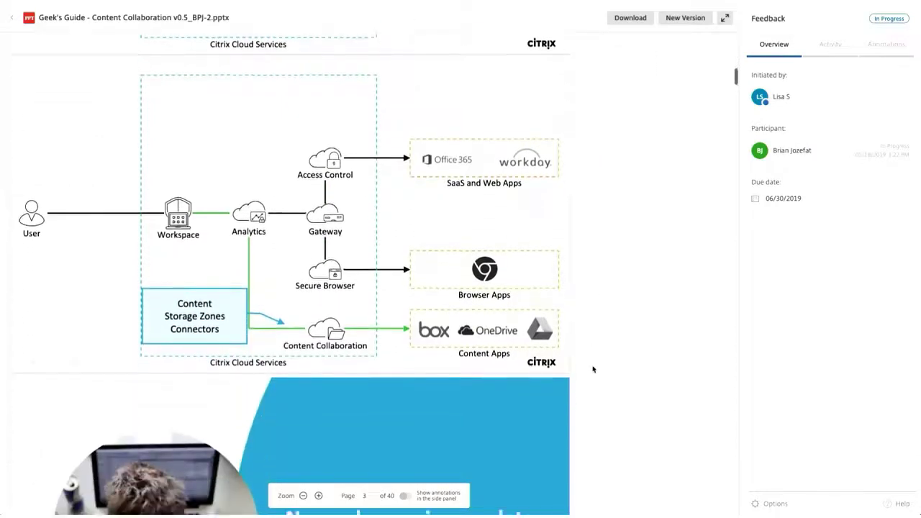
scroll(593, 369, "down", 4)
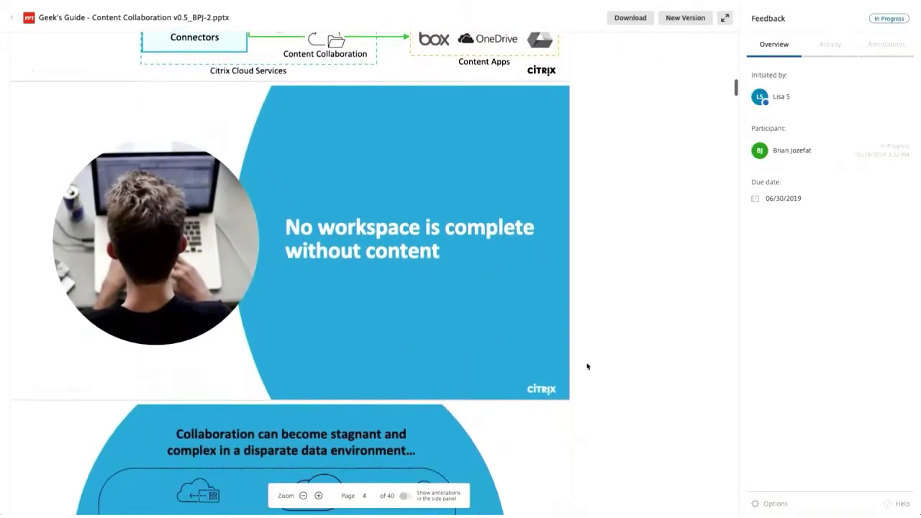
left_click(454, 243)
type("True!!!")
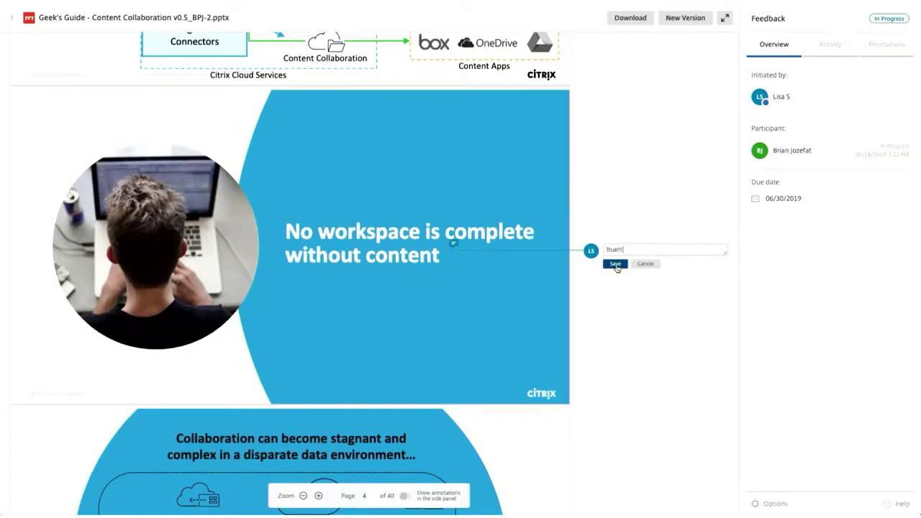
left_click(615, 264)
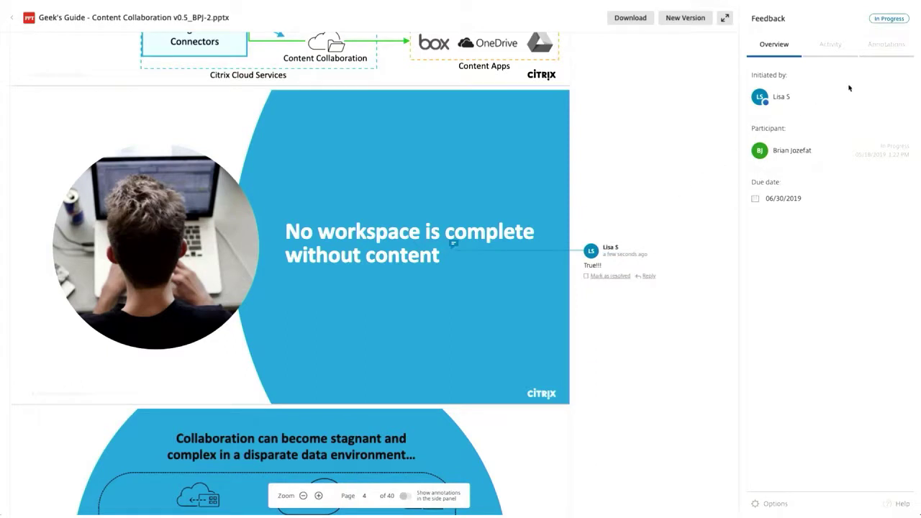
View the workflow's Activity history in the Feedback panel before returning to the deck's preview
left_click(833, 46)
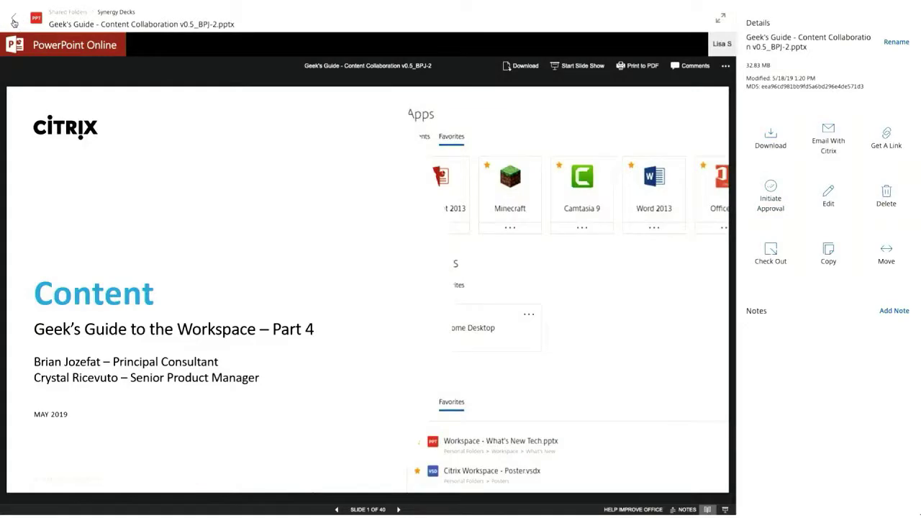
Return to Synergy Decks and show the actions for the Geek's Guide workflow in Feedback and Approval
left_click(14, 20)
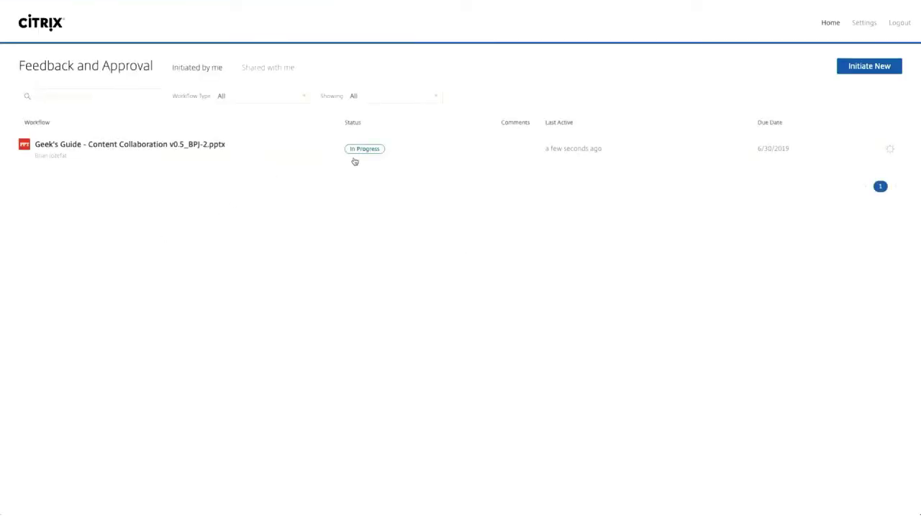
left_click(890, 149)
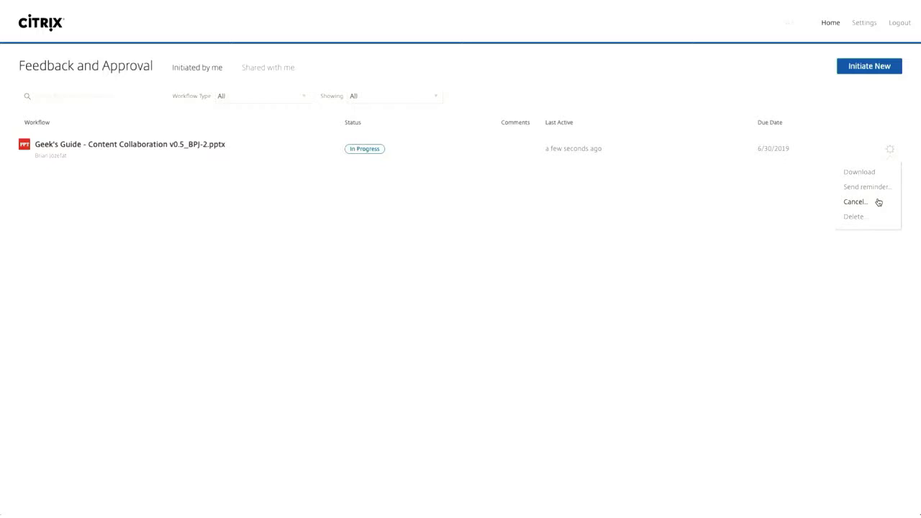
mouse_move(583, 513)
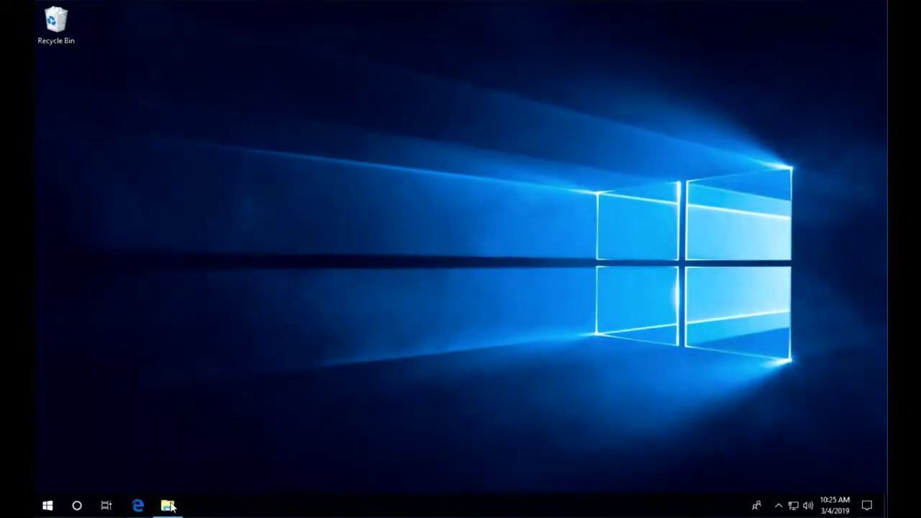
Install Citrix Files for Windows from the Software folder, accepting the licence, then run the Outlook installer
left_click(167, 505)
left_click(280, 141)
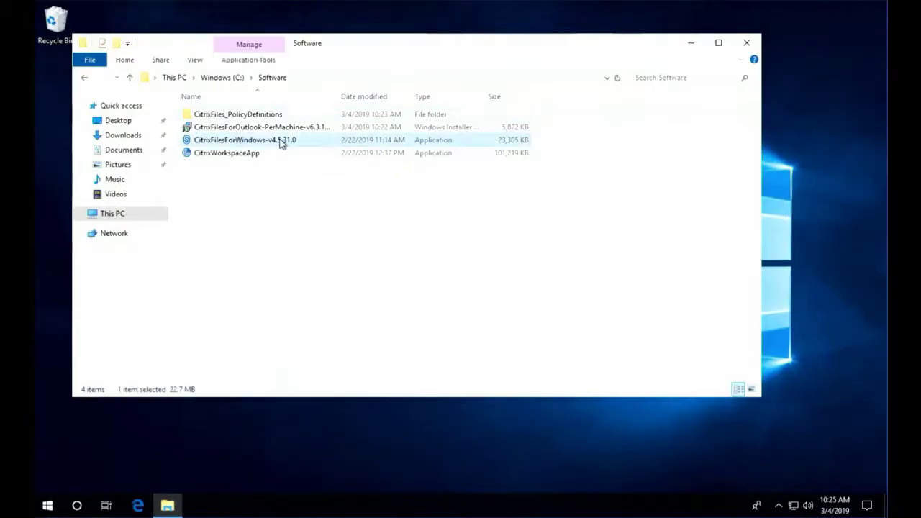
double_click(280, 141)
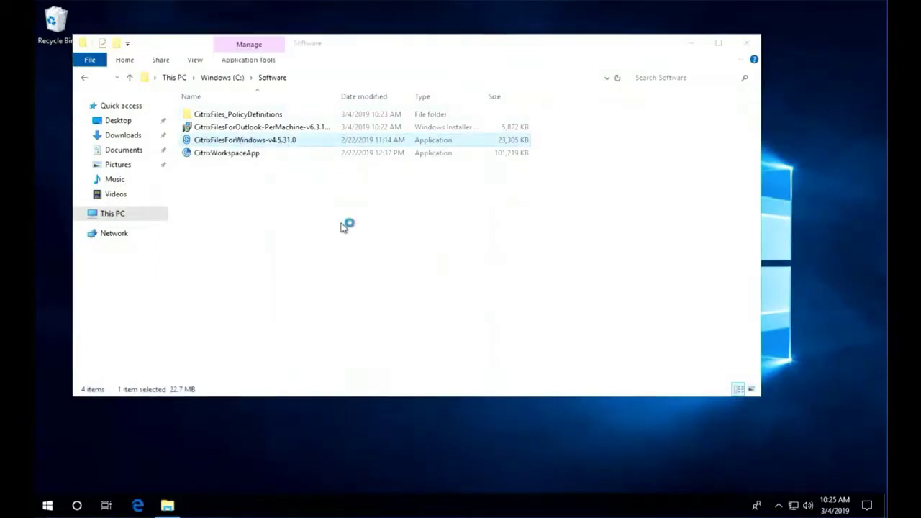
left_click(482, 337)
left_click(541, 352)
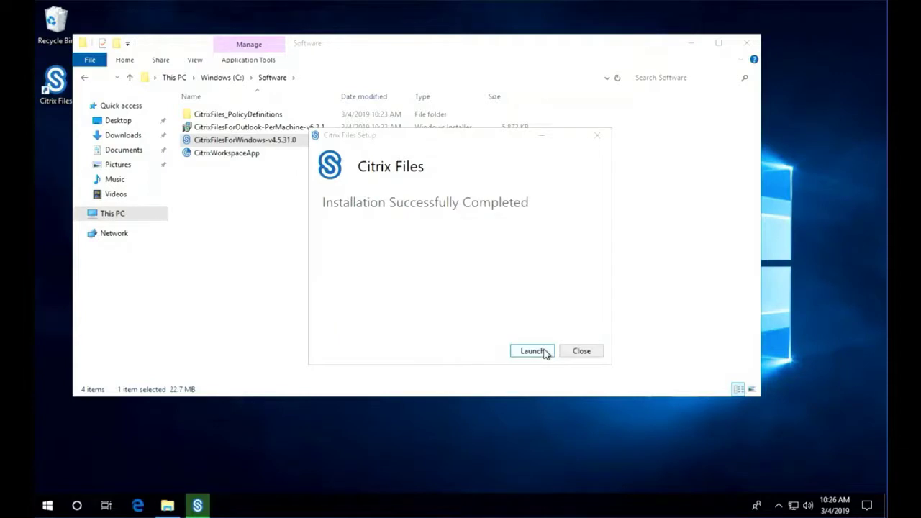
left_click(581, 351)
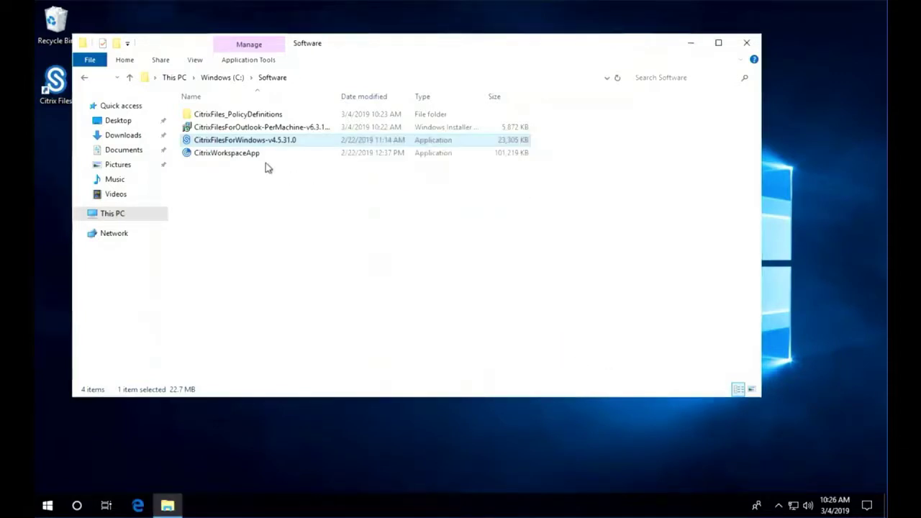
double_click(237, 130)
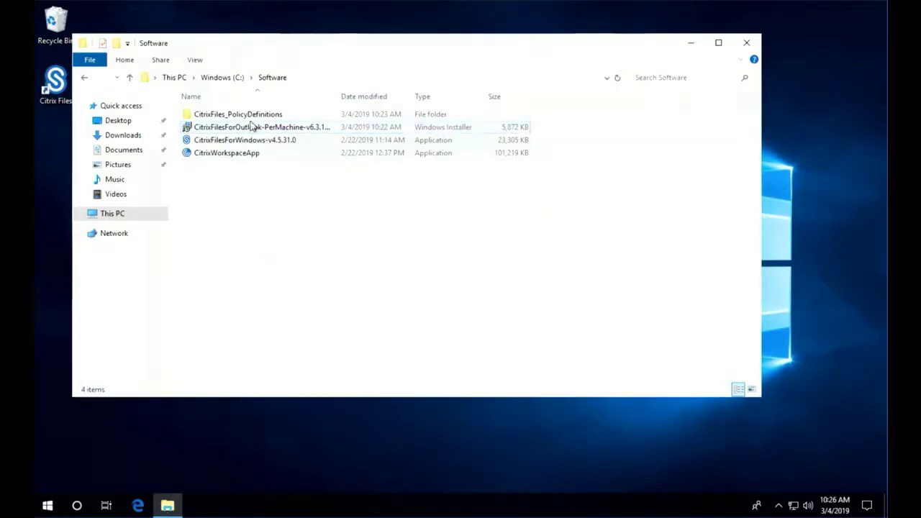
Open the Citrix PolicyDefinitions folder and a second Explorer window at C:\Windows\PolicyDefinitions
left_click(250, 117)
double_click(250, 119)
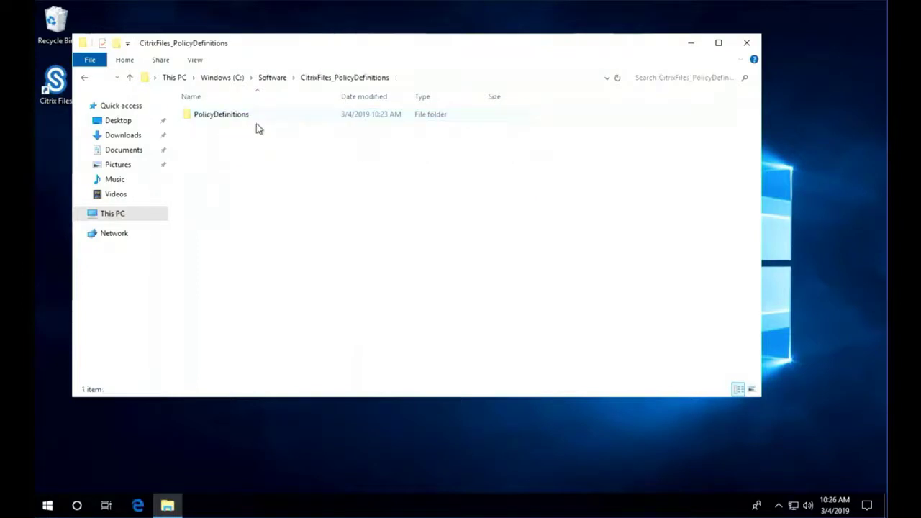
double_click(241, 116)
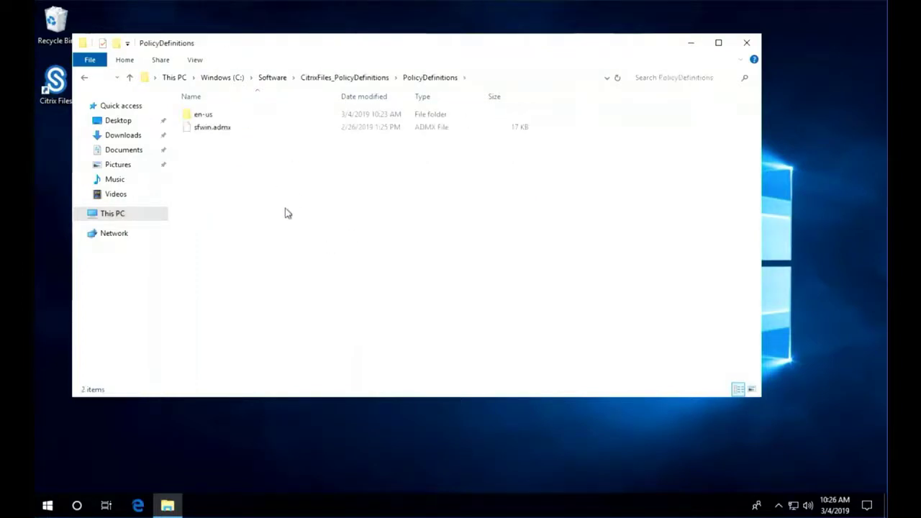
left_click(168, 506)
right_click(168, 505)
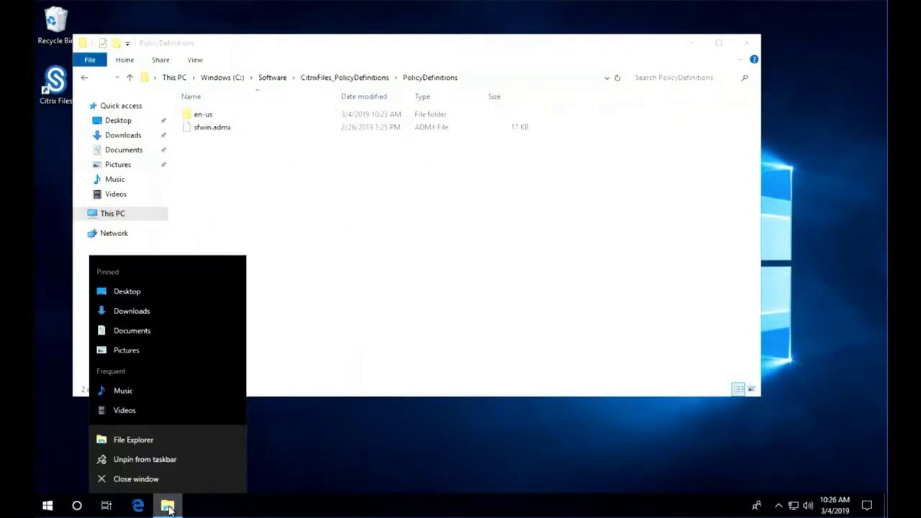
left_click(158, 441)
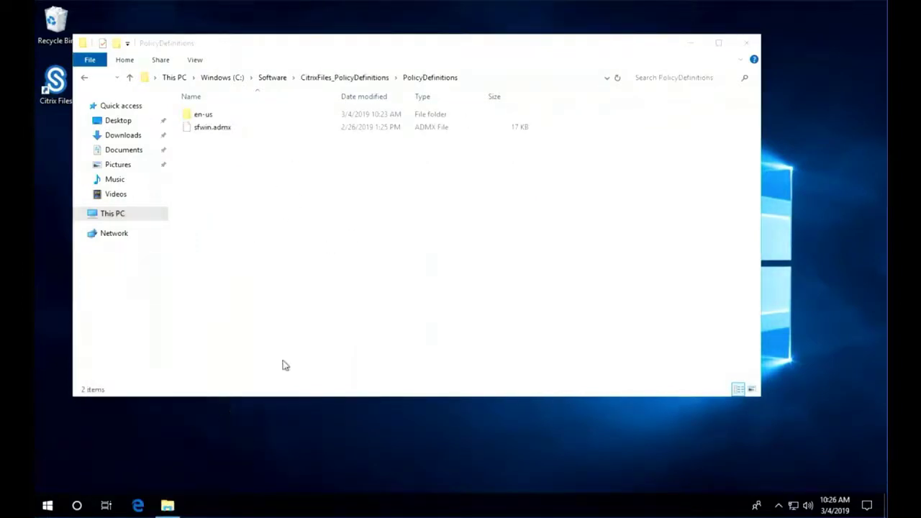
left_click(241, 66)
type("c:\\Windows")
key("Down")
key("Down")
key("Return")
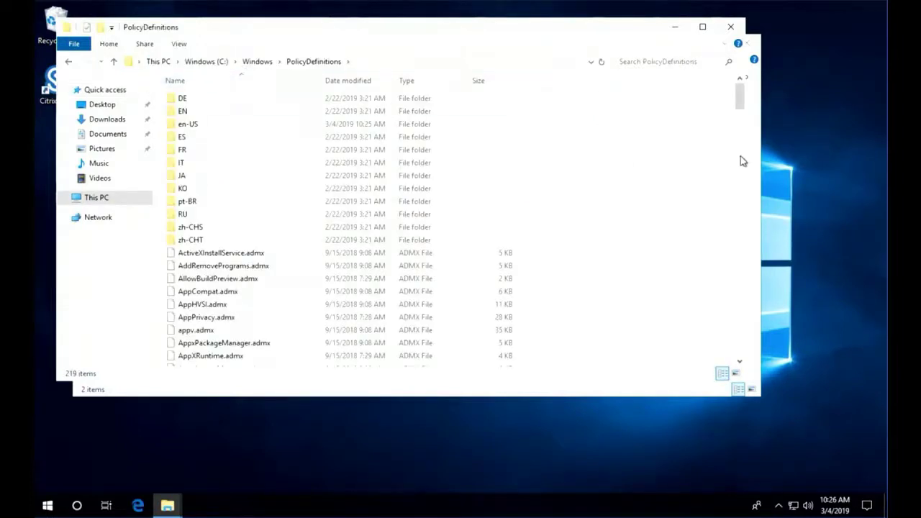
Copy en-us and sfwin.admx into C:\Windows\PolicyDefinitions and open its en-US folder
left_click(752, 161)
left_click_drag(241, 158, 199, 114)
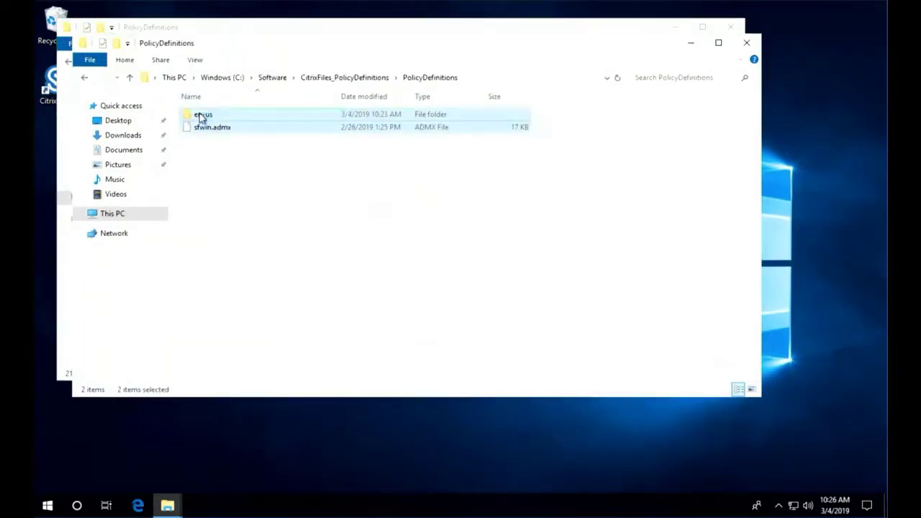
left_click(61, 375)
key("ctrl+v")
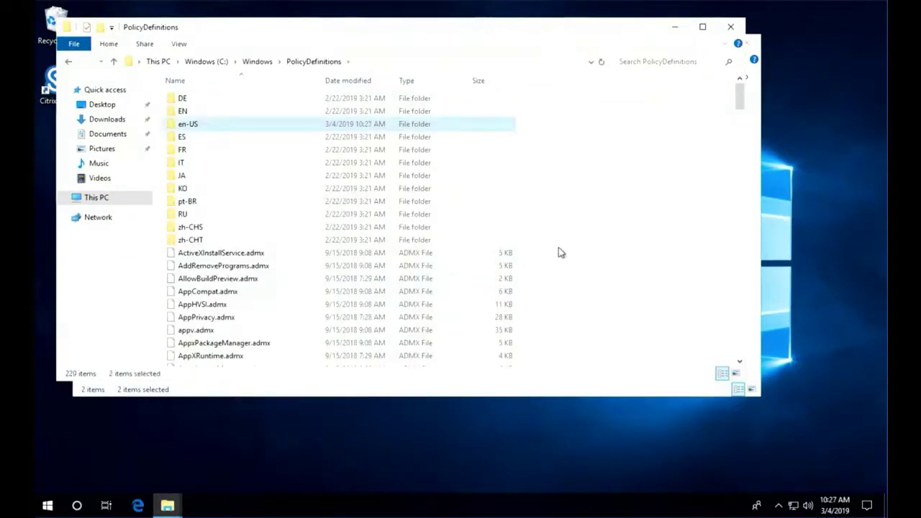
left_click_drag(740, 108, 719, 272)
double_click(253, 125)
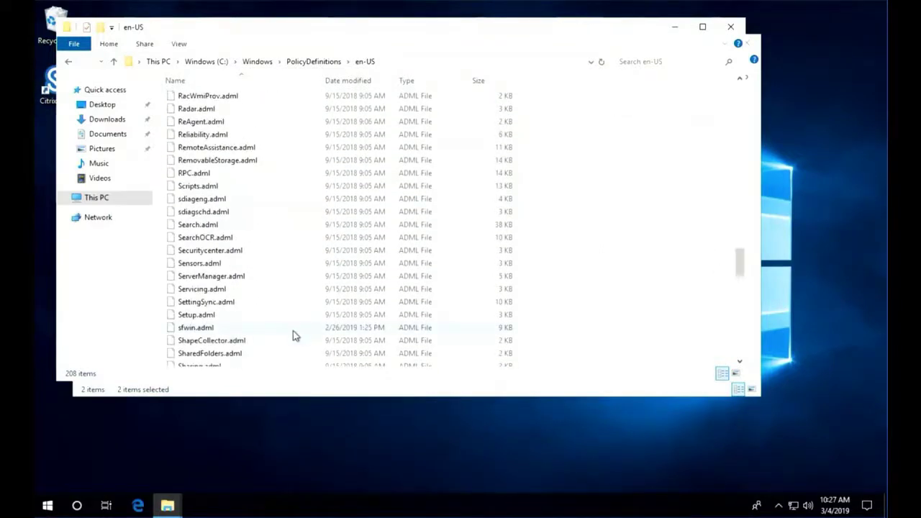
Launch gpedit, close the Explorer windows, and show Citrix Files under Administrative Templates
left_click(77, 506)
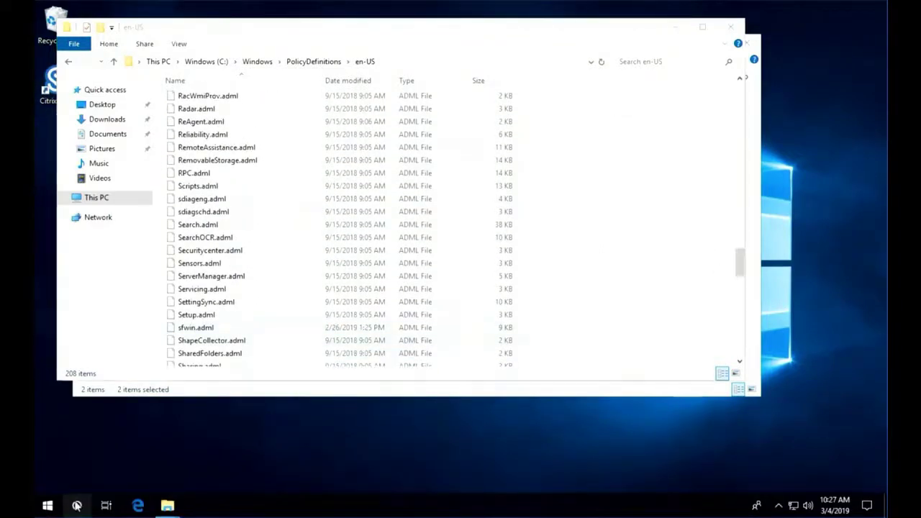
type("gped")
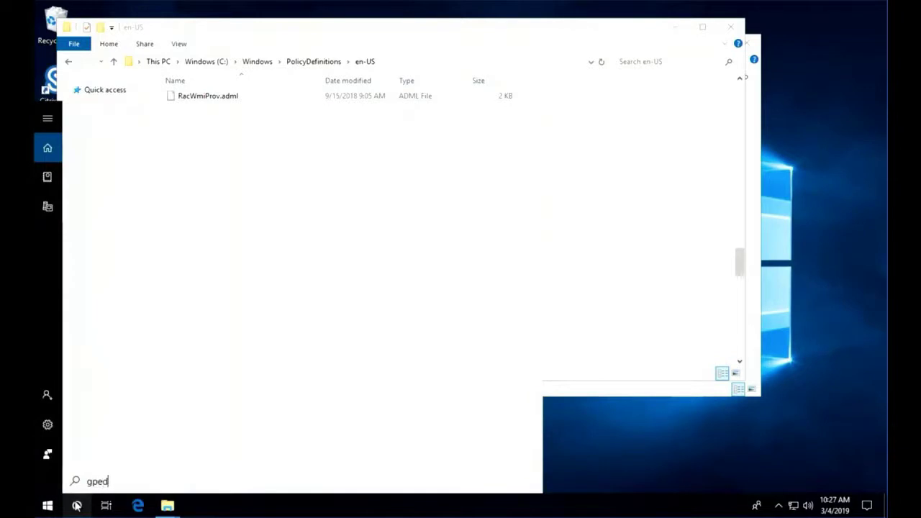
type("it")
key("Return")
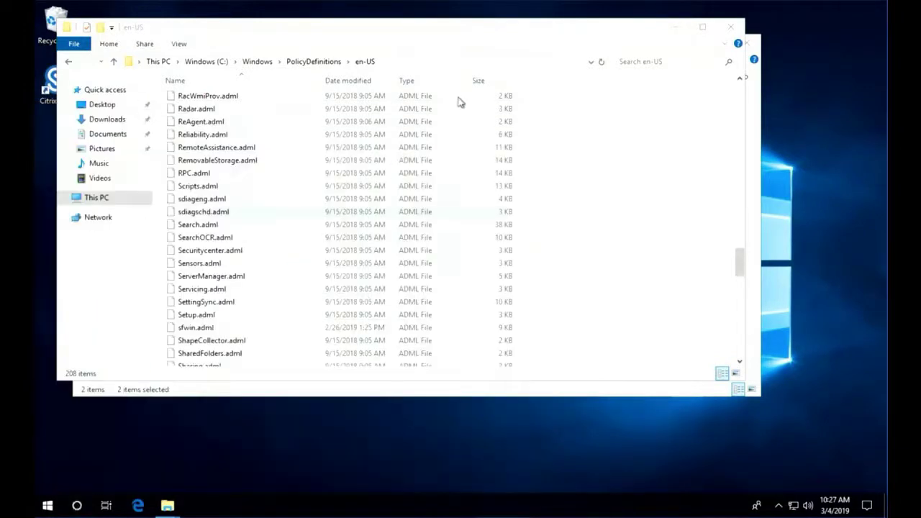
left_click(730, 27)
left_click(747, 43)
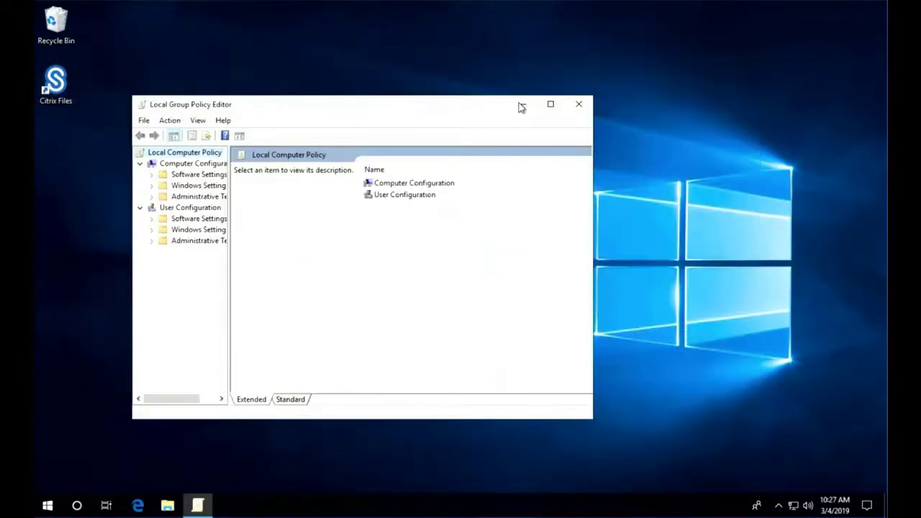
left_click(551, 104)
double_click(94, 100)
left_click(102, 111)
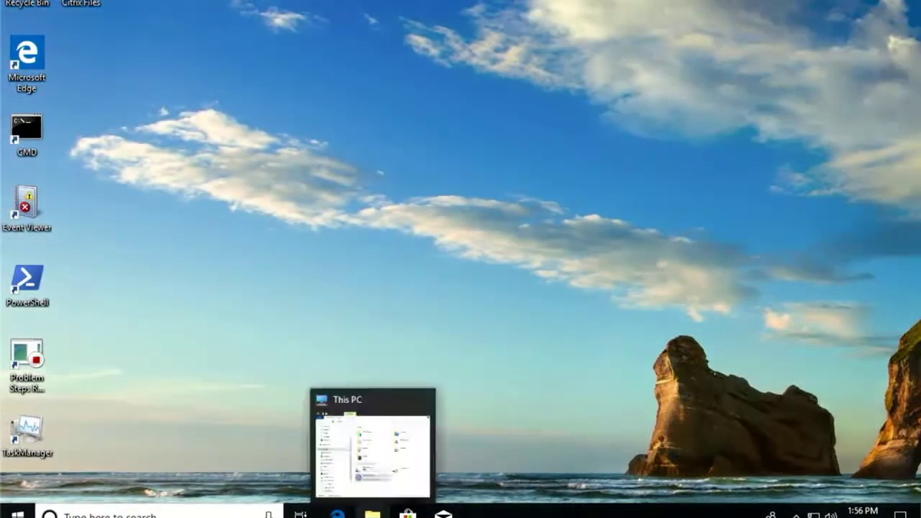
Browse to Citrix Files (S:) > Personal Folders, review its Citrix actions, and select SmallWordDocument
left_click(372, 512)
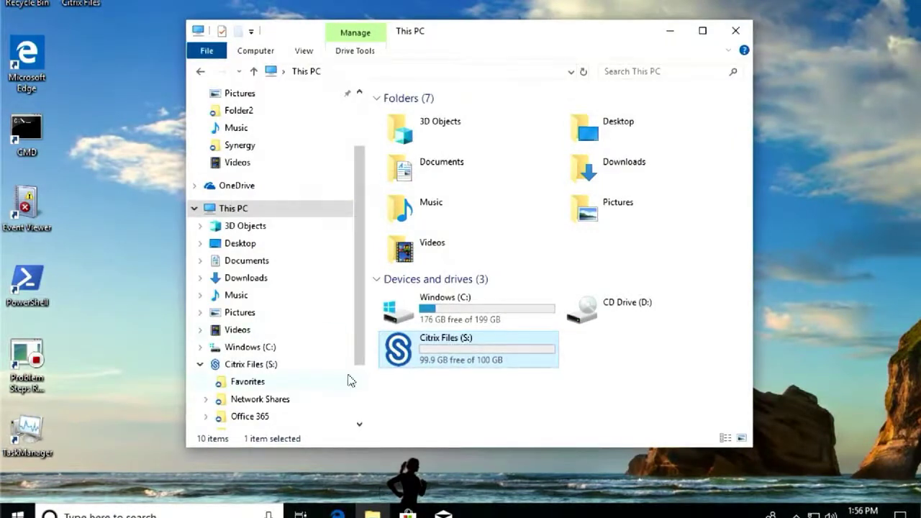
double_click(406, 355)
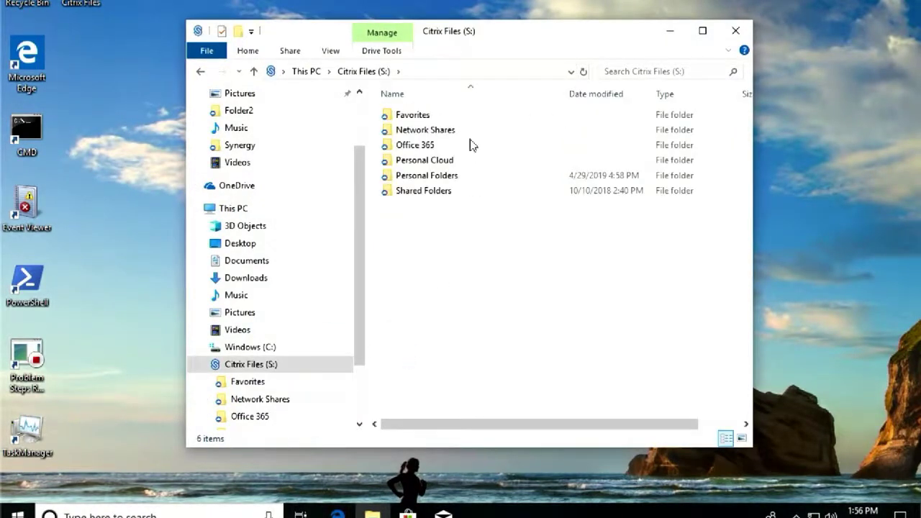
double_click(453, 184)
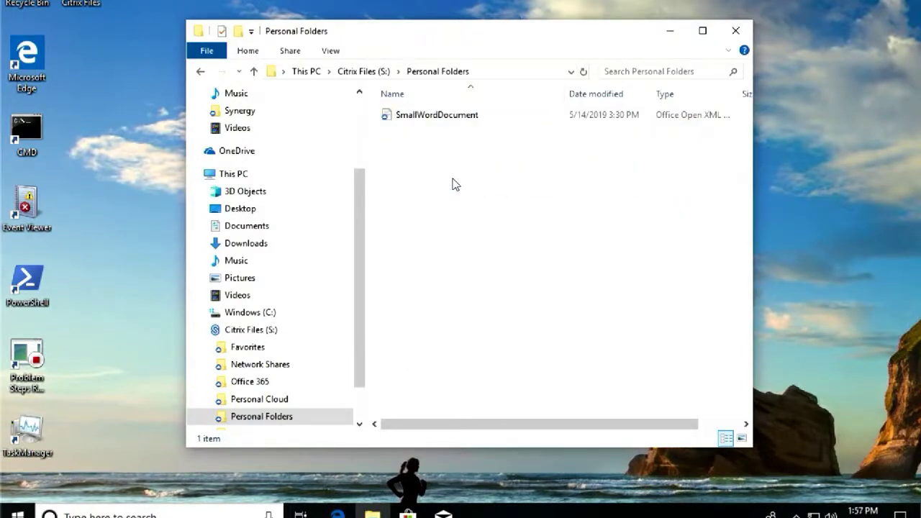
right_click(453, 184)
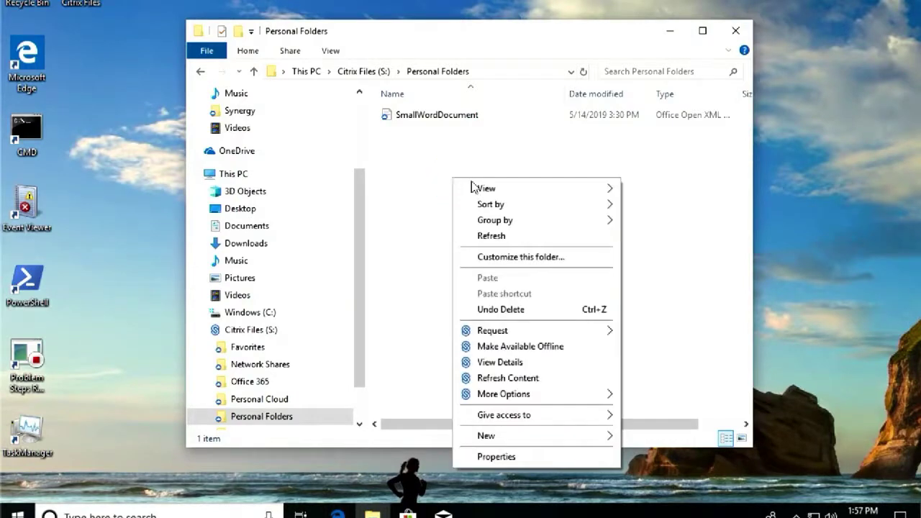
mouse_move(516, 335)
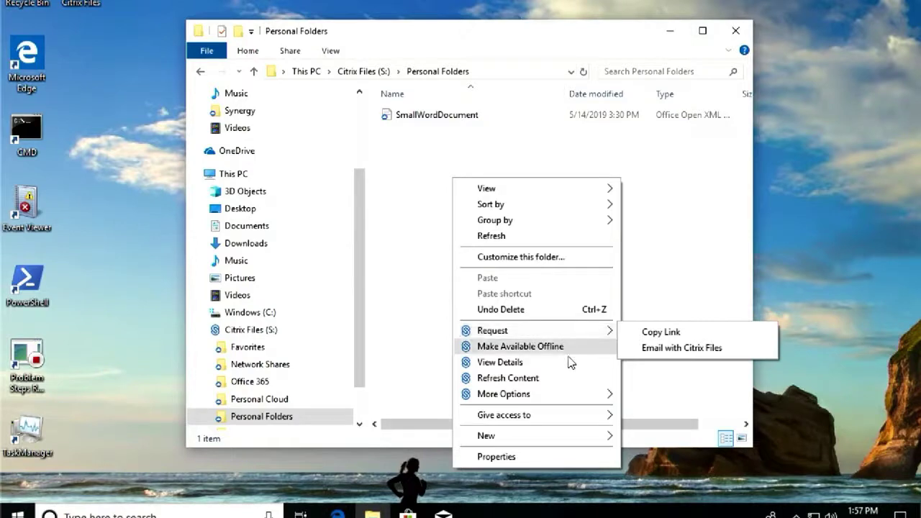
mouse_move(567, 395)
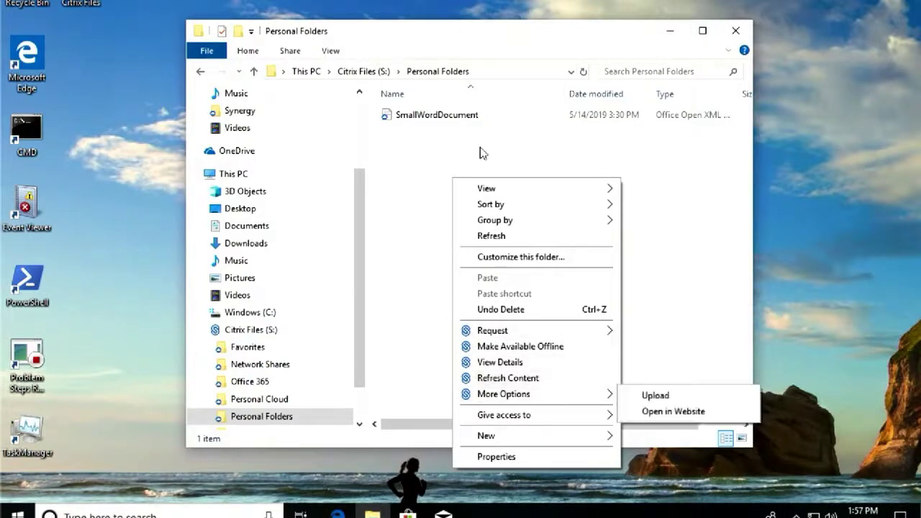
left_click(463, 115)
Review SmallWordDocument's Citrix actions, then go to Network Shares > Home Drive > Synergy
right_click(464, 121)
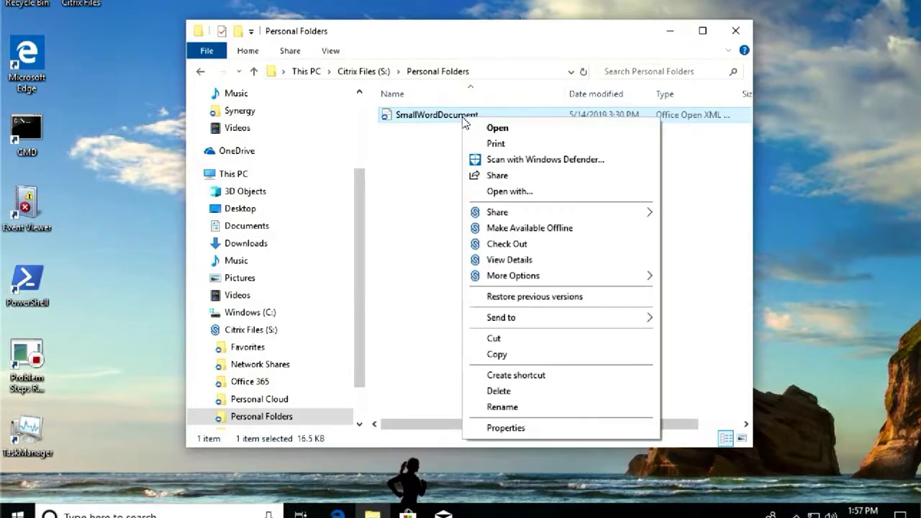
mouse_move(519, 216)
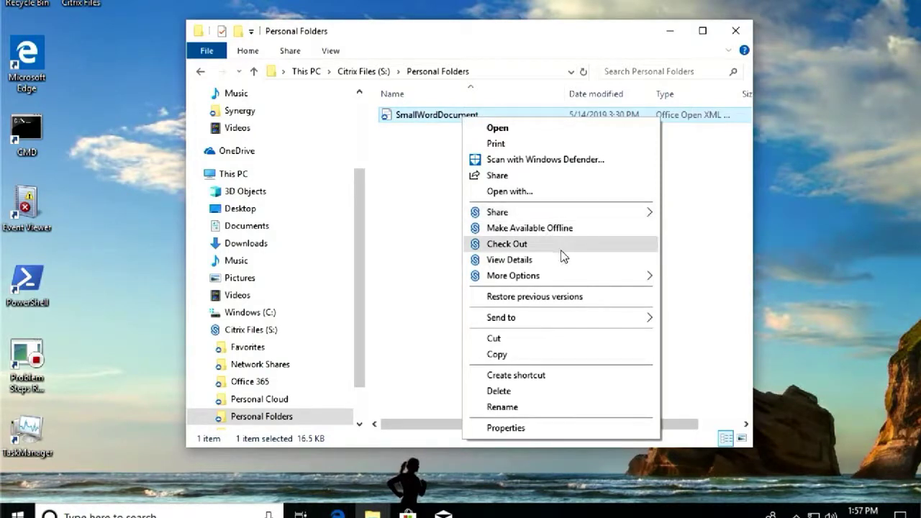
mouse_move(561, 279)
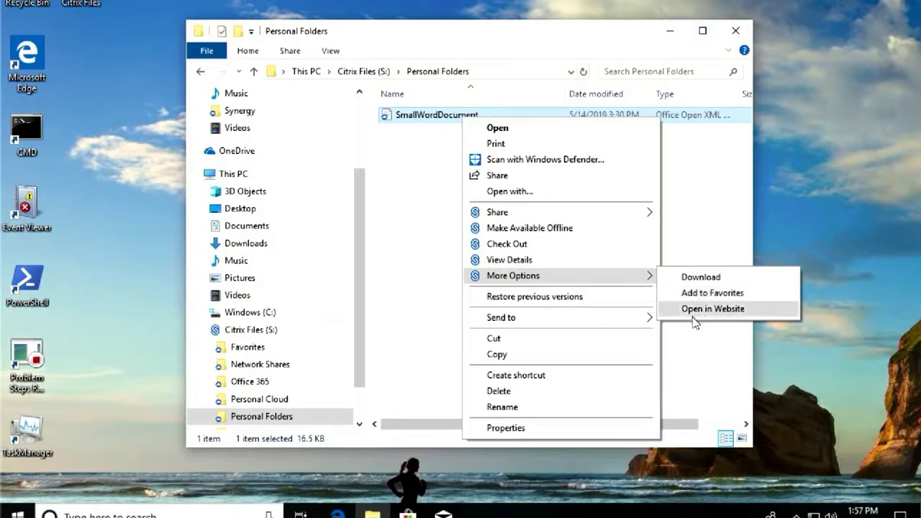
left_click(324, 368)
double_click(428, 116)
double_click(447, 135)
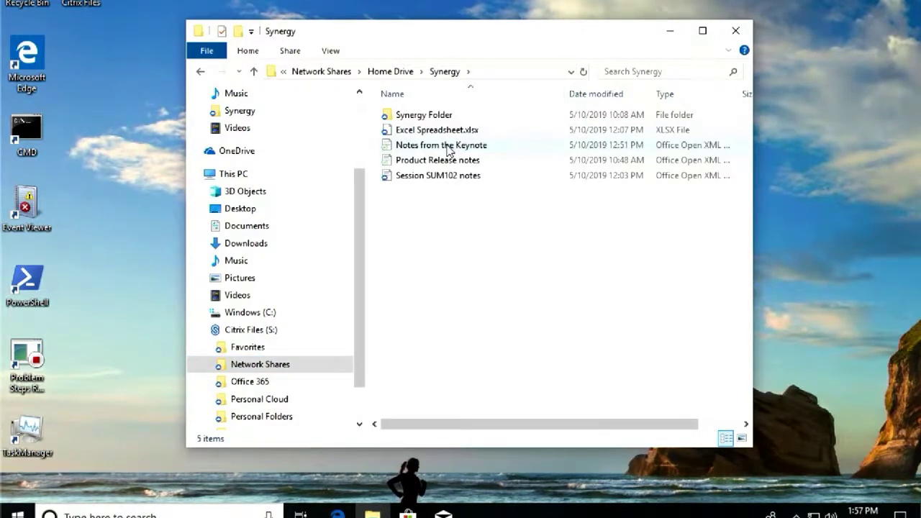
Check out 'Notes from the Keynote.docx' through its Citrix Files context menu
right_click(447, 146)
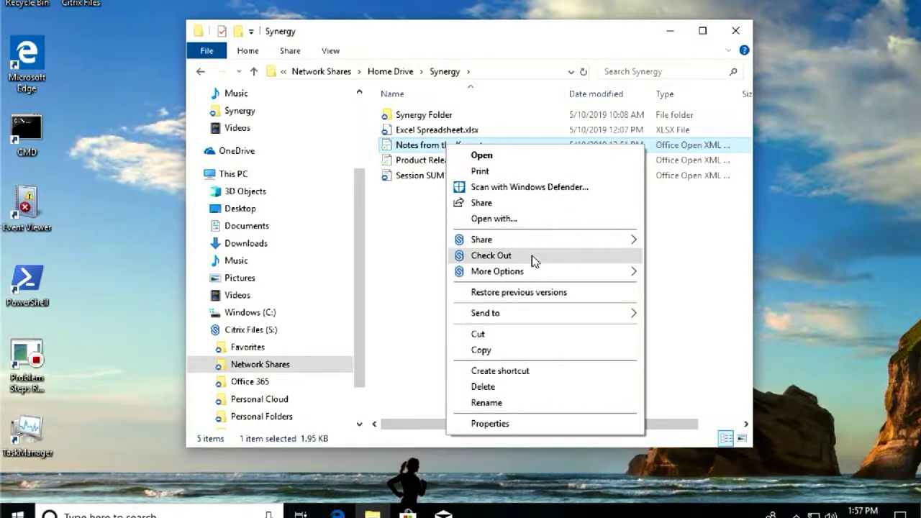
left_click(531, 257)
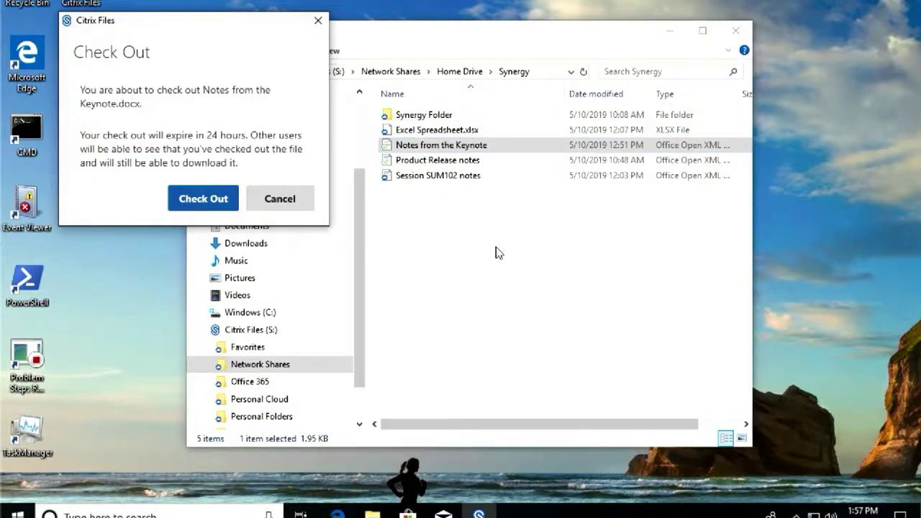